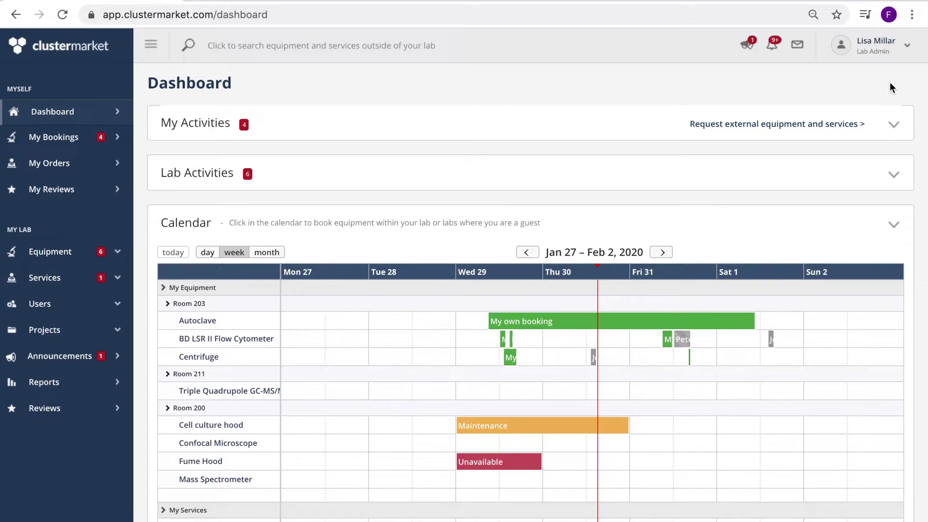
Review the entries under My Activities and Lab Activities on the dashboard, and collapse the lab list again.
{"action": "left_click", "coordinate": [893, 130]}
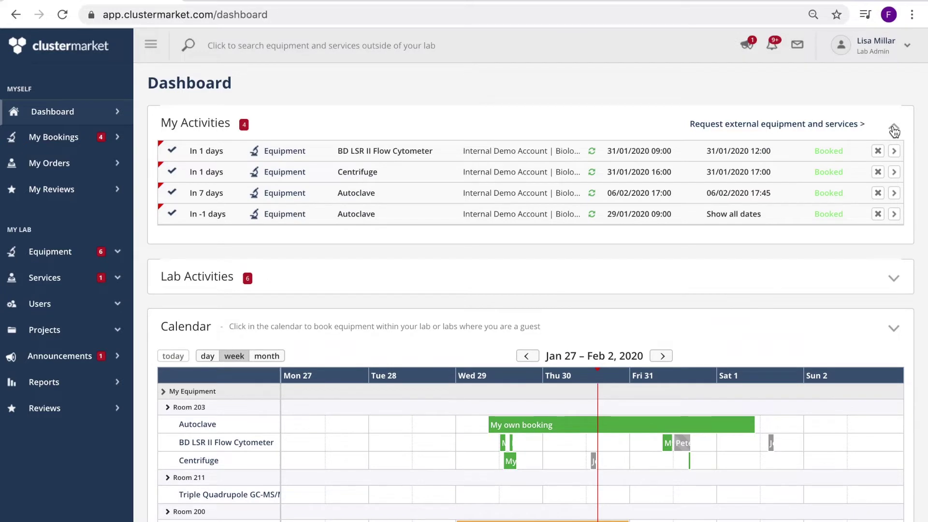
{"action": "left_click", "coordinate": [895, 279]}
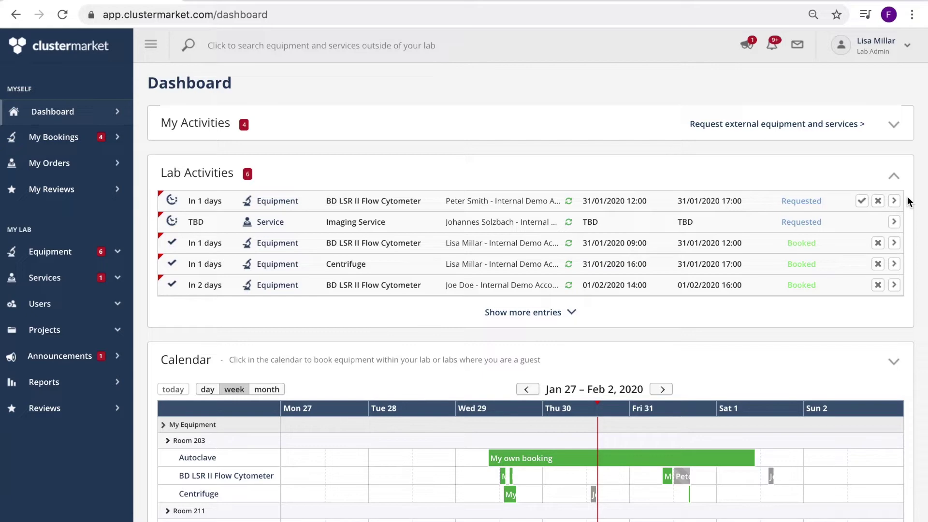
{"action": "left_click", "coordinate": [894, 176]}
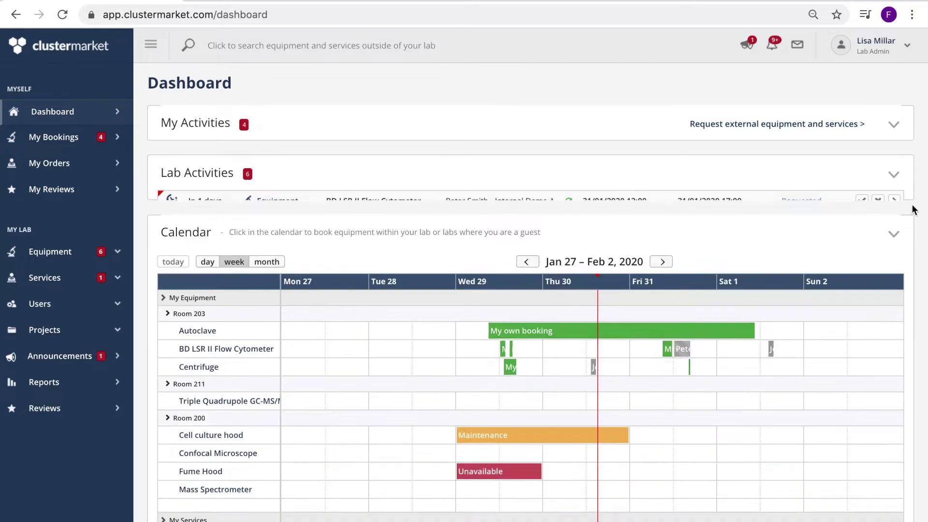
Open the BD LSR II Flow Cytometer's booking page from the dashboard calendar and check its bookings for Jan 27 – Feb 2, 2020.
{"action": "scroll", "coordinate": [924, 251], "scroll_direction": "down", "scroll_amount": 3}
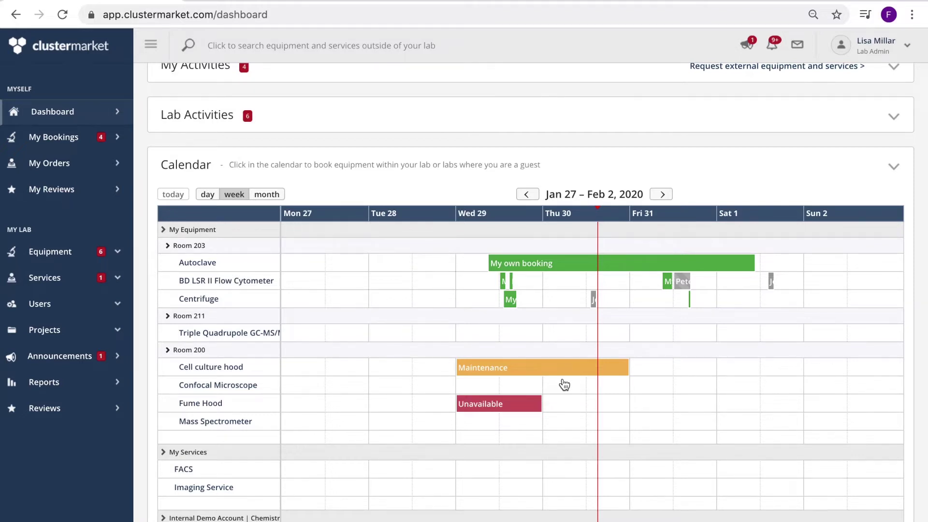
{"action": "scroll", "coordinate": [565, 384], "scroll_direction": "up", "scroll_amount": 1}
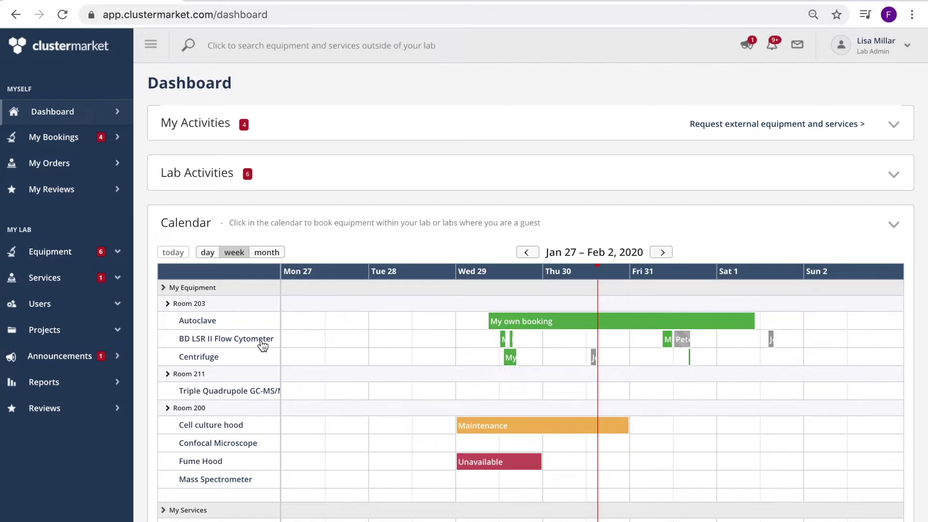
{"action": "left_click", "coordinate": [643, 347]}
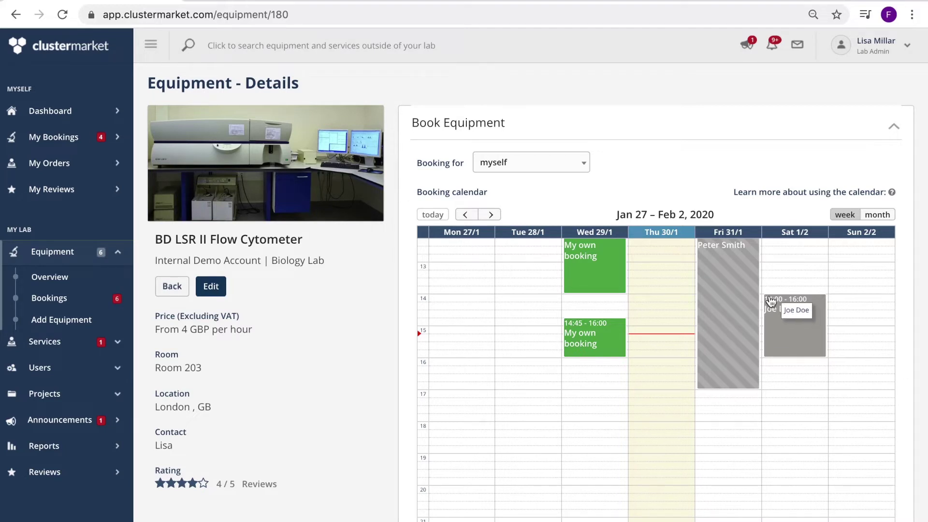
{"action": "scroll", "coordinate": [773, 303], "scroll_direction": "up", "scroll_amount": 3}
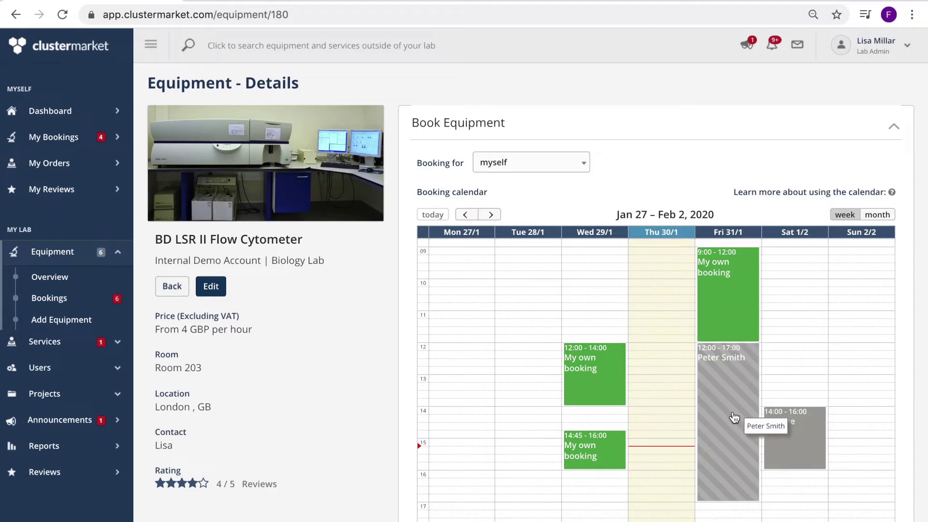
{"action": "scroll", "coordinate": [735, 356], "scroll_direction": "up", "scroll_amount": 1}
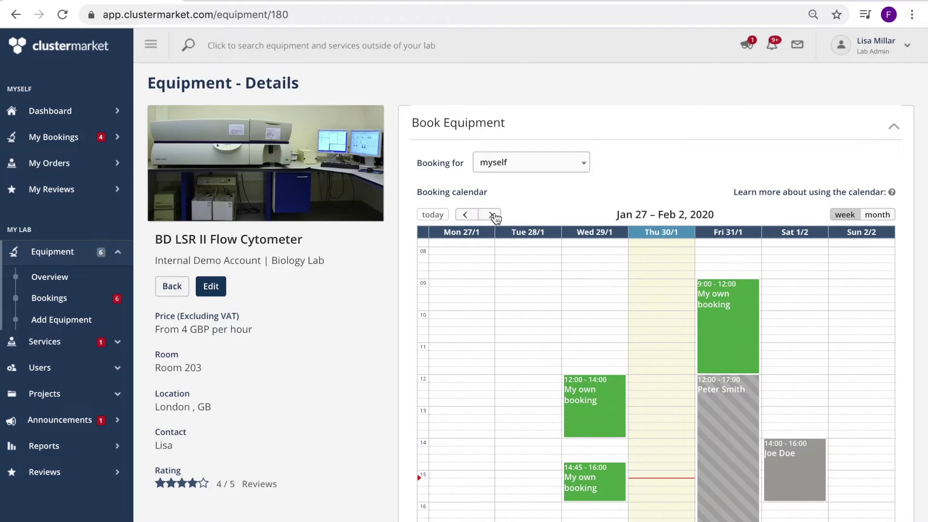
Mark a 9:00 to 13:00 booking slot on Monday 3 February 2020, keeping the booking for myself.
{"action": "left_click", "coordinate": [492, 214]}
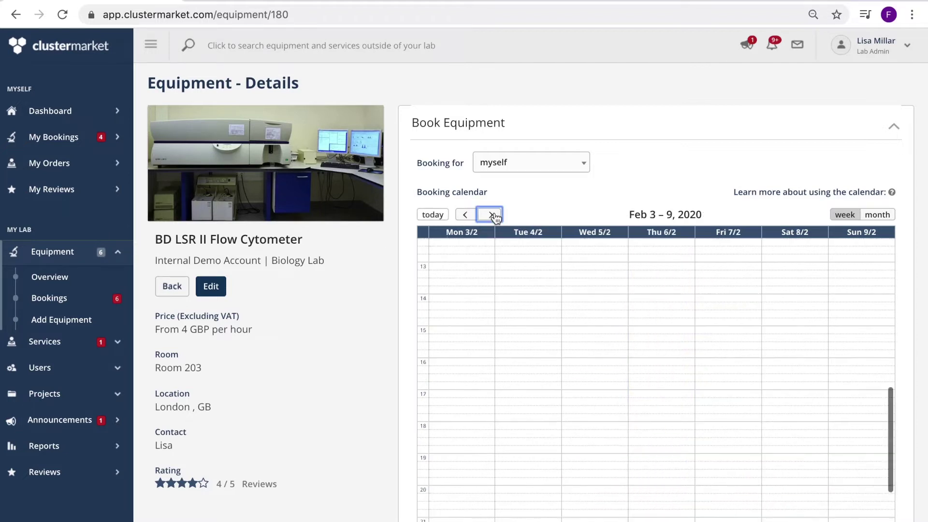
{"action": "scroll", "coordinate": [544, 276], "scroll_direction": "down", "scroll_amount": 4}
{"action": "scroll", "coordinate": [544, 271], "scroll_direction": "up", "scroll_amount": 3}
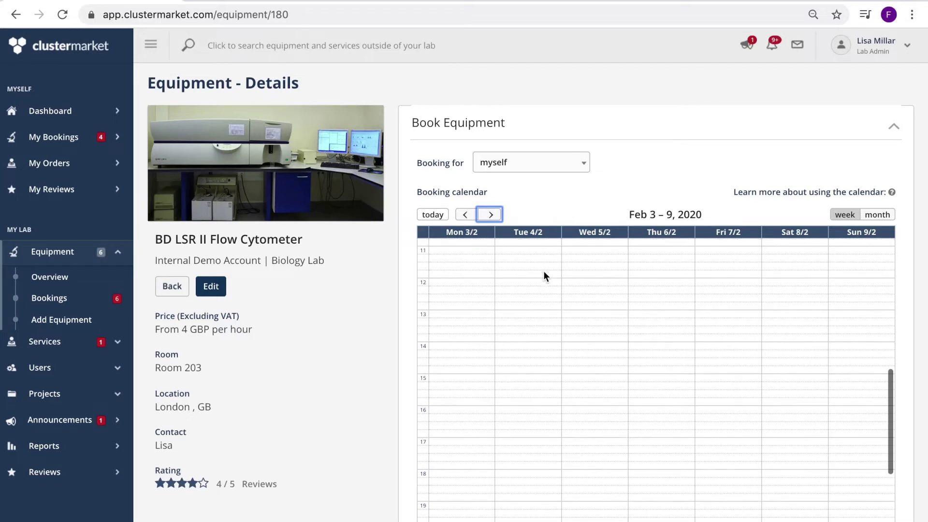
{"action": "left_click_drag", "start_coordinate": [462, 267], "coordinate": [459, 388]}
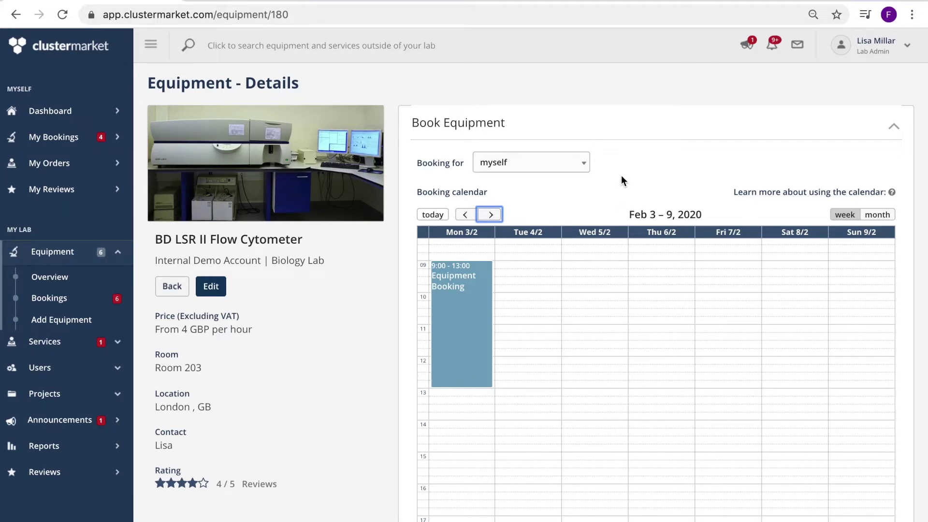
{"action": "left_click", "coordinate": [583, 165]}
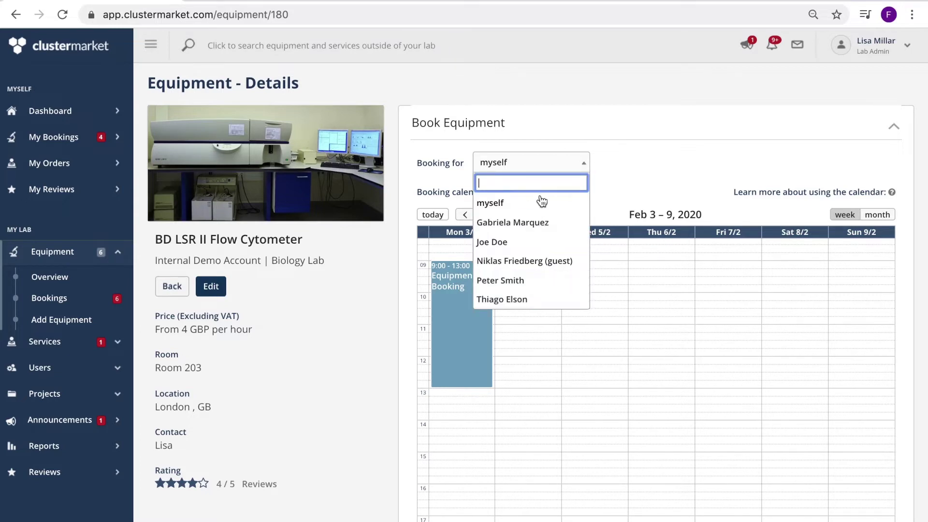
{"action": "left_click", "coordinate": [598, 164]}
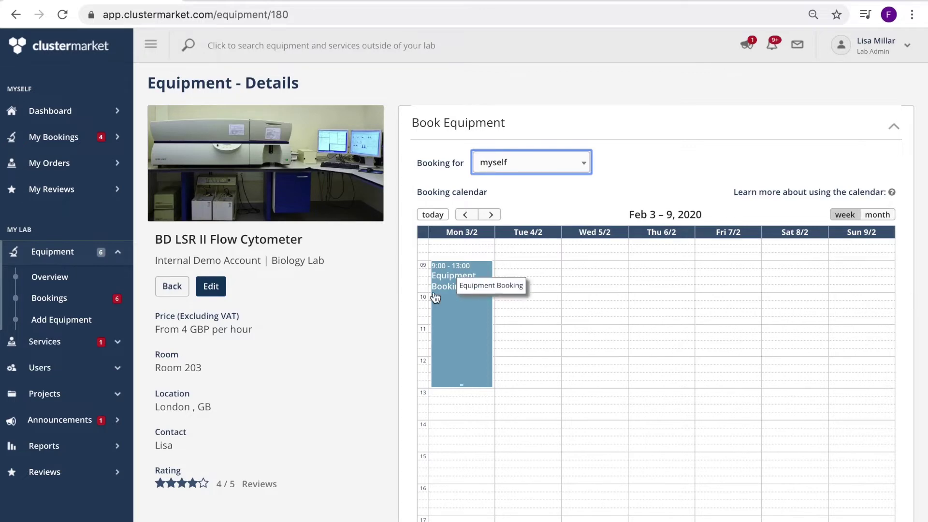
Assign the BBSRC Funded Project and the EPSRC Funded Project to the booking and book the equipment.
{"action": "scroll", "coordinate": [911, 321], "scroll_direction": "down", "scroll_amount": 2}
{"action": "scroll", "coordinate": [912, 321], "scroll_direction": "down", "scroll_amount": 5}
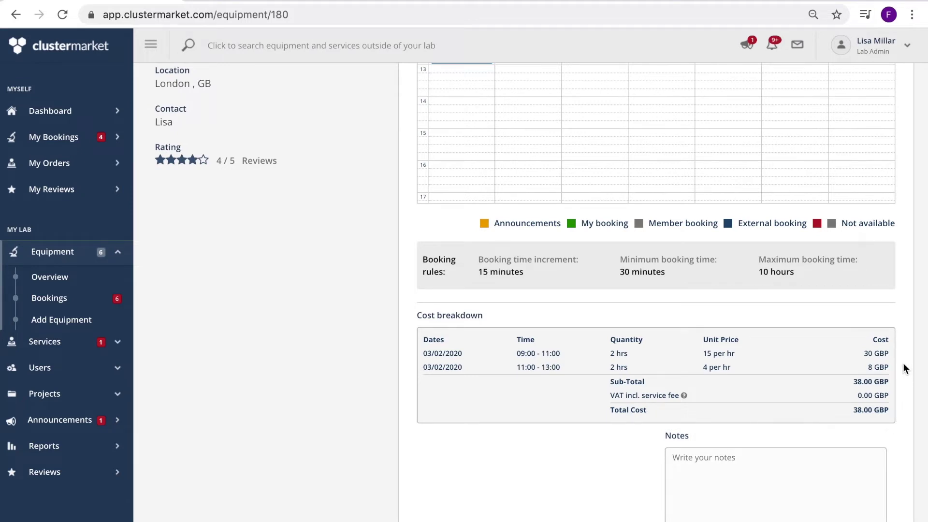
{"action": "scroll", "coordinate": [903, 364], "scroll_direction": "down", "scroll_amount": 2}
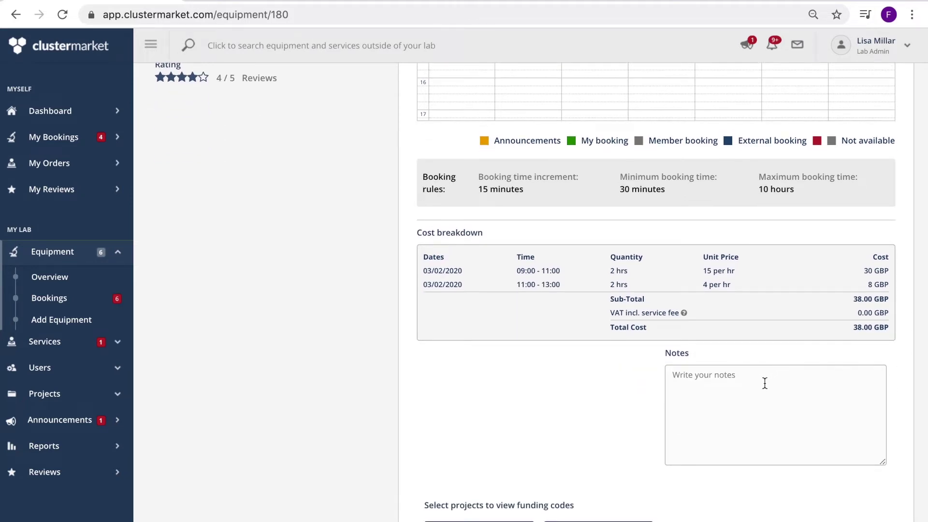
{"action": "scroll", "coordinate": [765, 383], "scroll_direction": "down", "scroll_amount": 5}
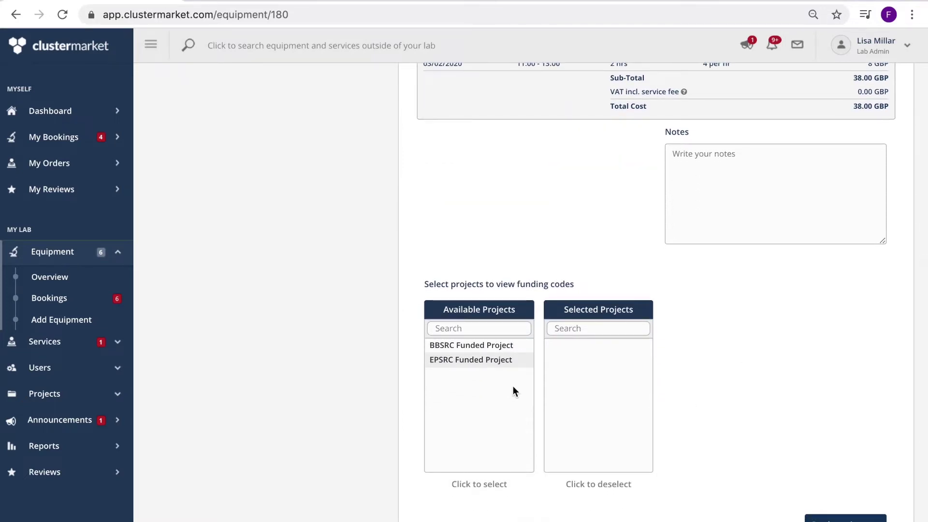
{"action": "left_click", "coordinate": [486, 352]}
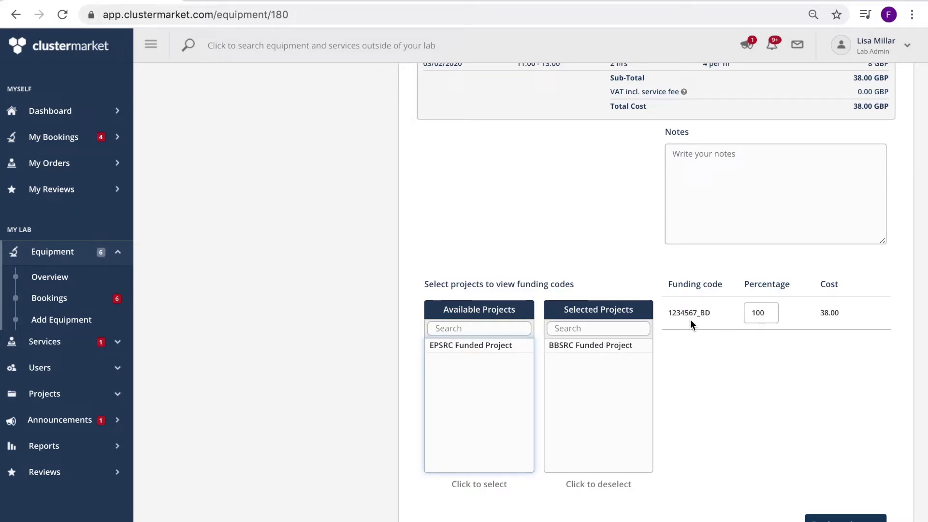
{"action": "left_click", "coordinate": [496, 345]}
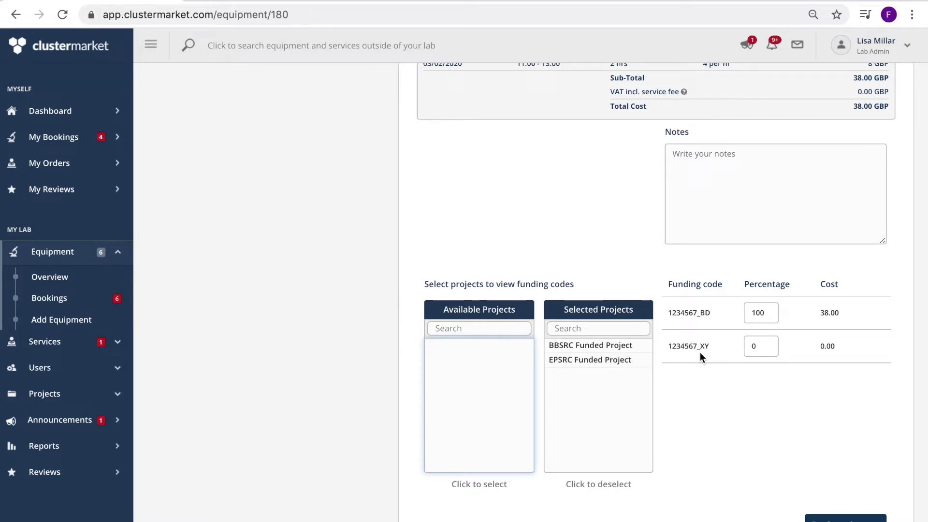
{"action": "scroll", "coordinate": [870, 438], "scroll_direction": "down", "scroll_amount": 1}
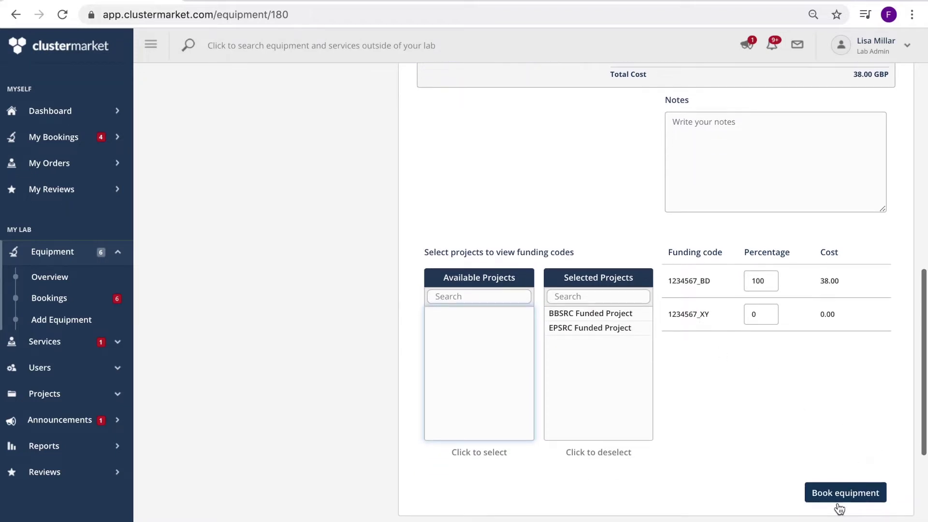
{"action": "left_click", "coordinate": [825, 495]}
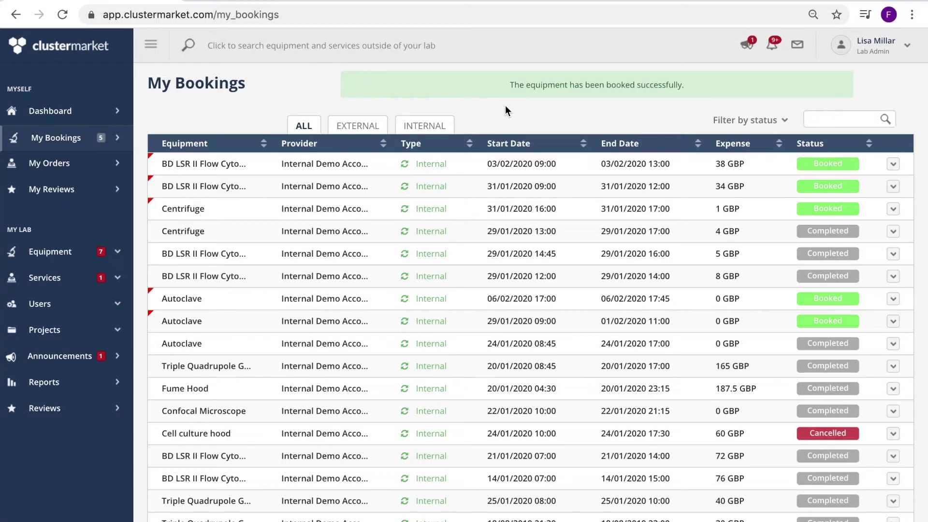
Open the lab's equipment overview and check which actions are offered for the Autoclave.
{"action": "left_click", "coordinate": [79, 113]}
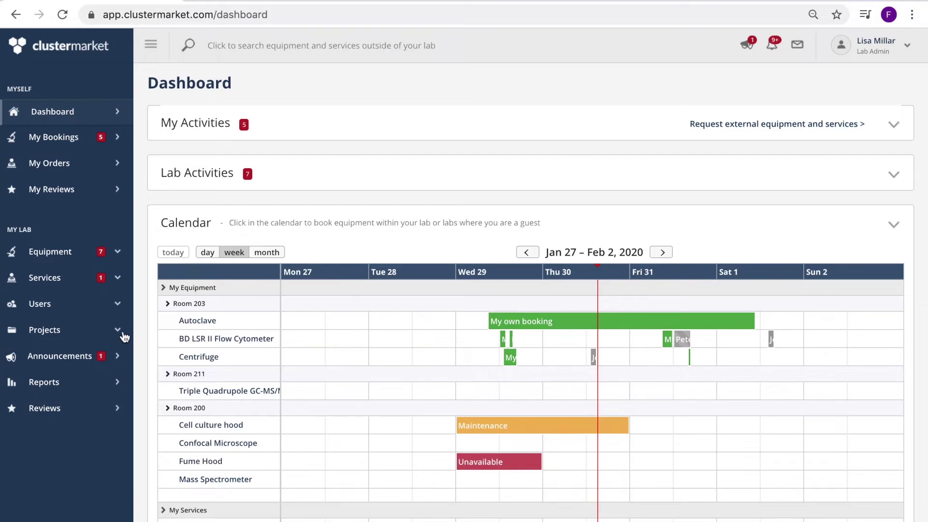
{"action": "left_click", "coordinate": [117, 253]}
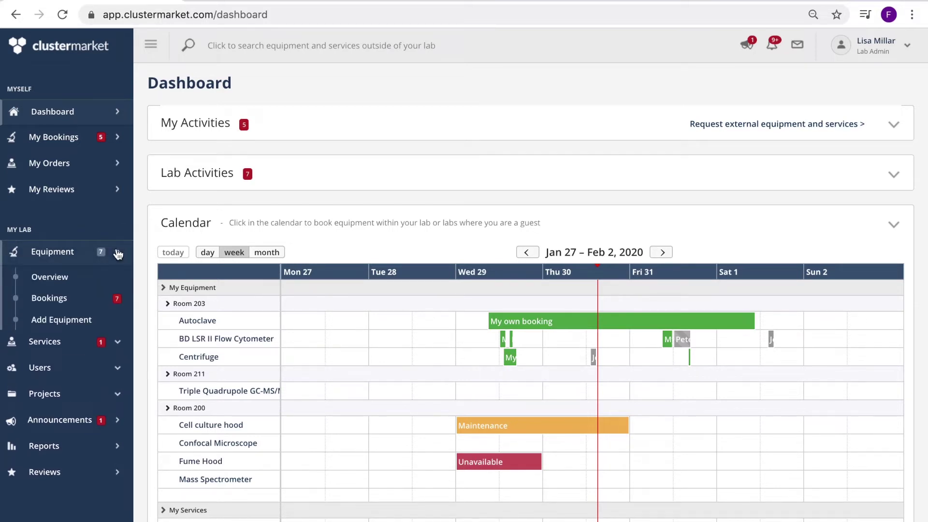
{"action": "left_click", "coordinate": [54, 283]}
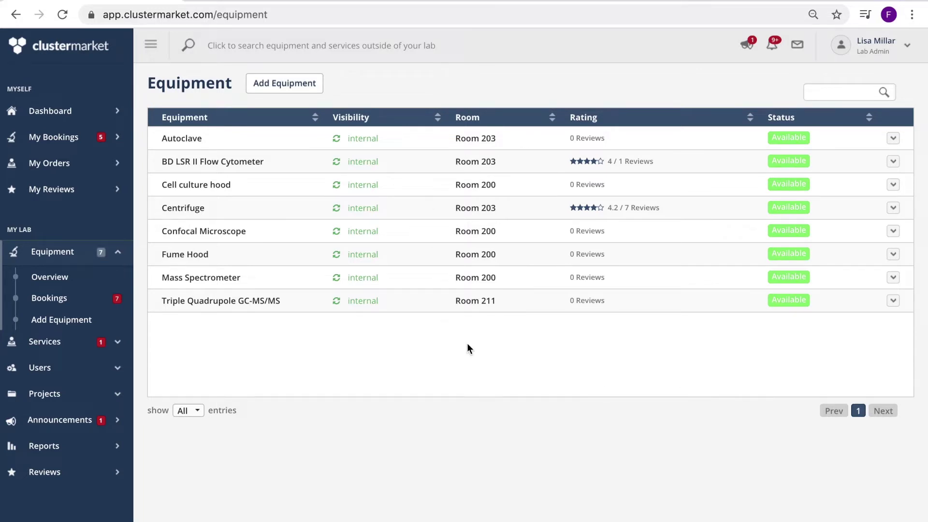
{"action": "left_click", "coordinate": [893, 138]}
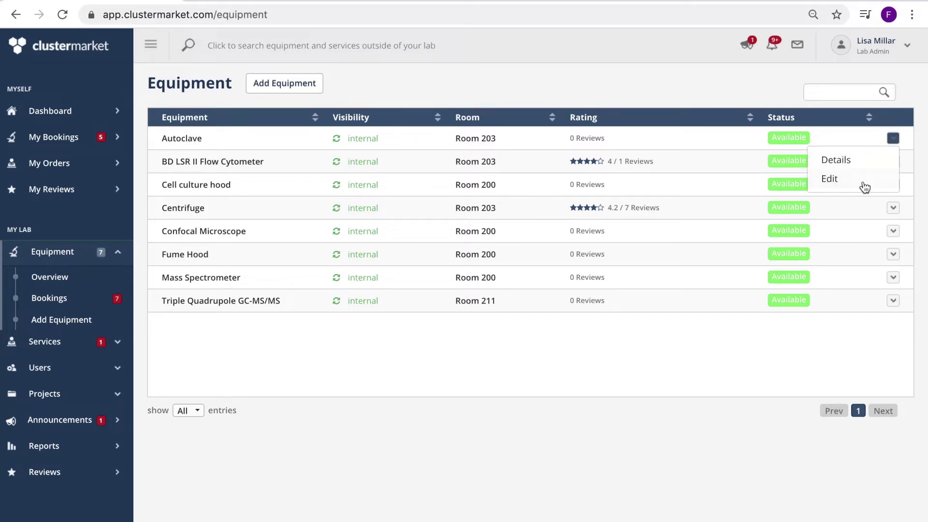
{"action": "left_click", "coordinate": [830, 348]}
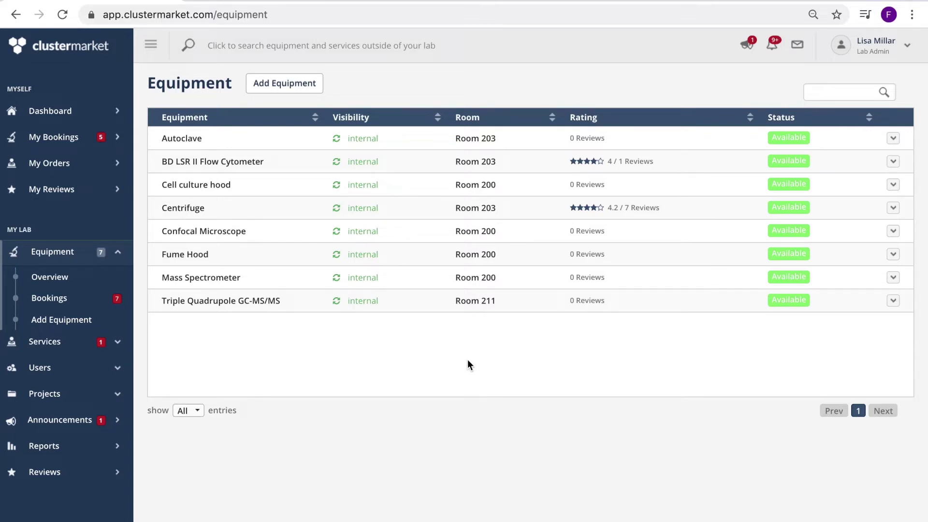
Start adding a new piece of equipment and look through its general information fields.
{"action": "left_click", "coordinate": [279, 86]}
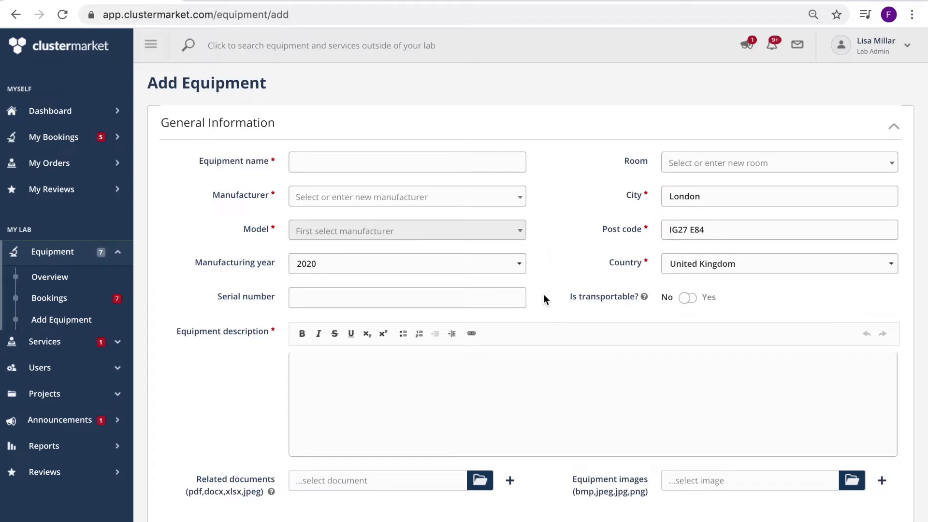
{"action": "scroll", "coordinate": [544, 299], "scroll_direction": "down", "scroll_amount": 1}
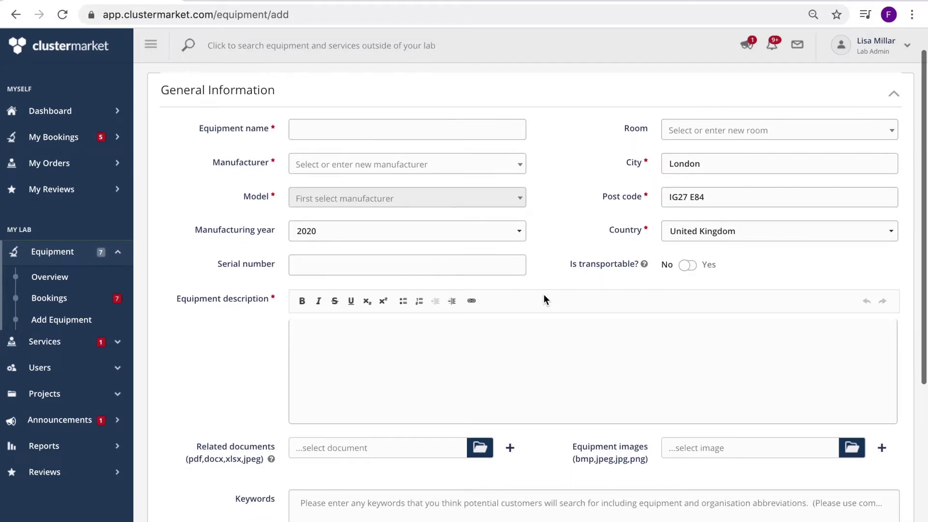
{"action": "scroll", "coordinate": [544, 299], "scroll_direction": "down", "scroll_amount": 1}
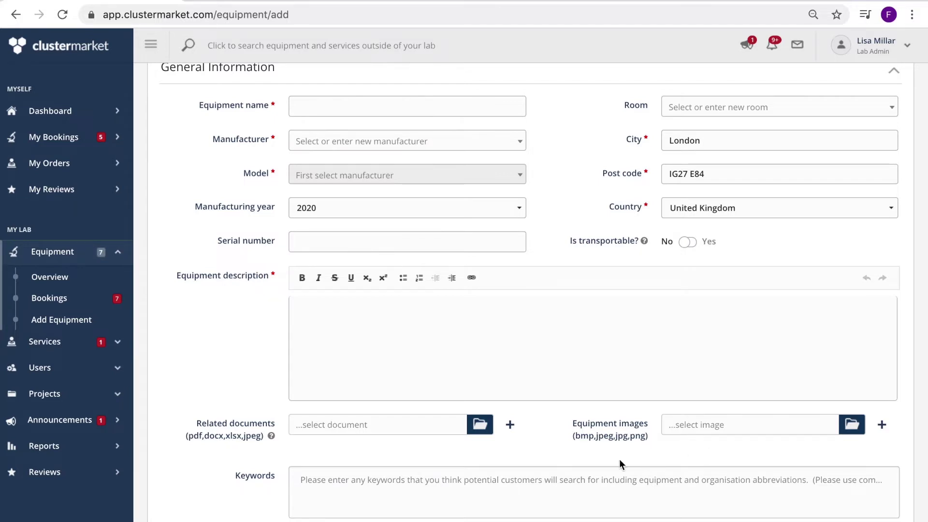
{"action": "scroll", "coordinate": [553, 447], "scroll_direction": "down", "scroll_amount": 2}
{"action": "scroll", "coordinate": [553, 446], "scroll_direction": "down", "scroll_amount": 2}
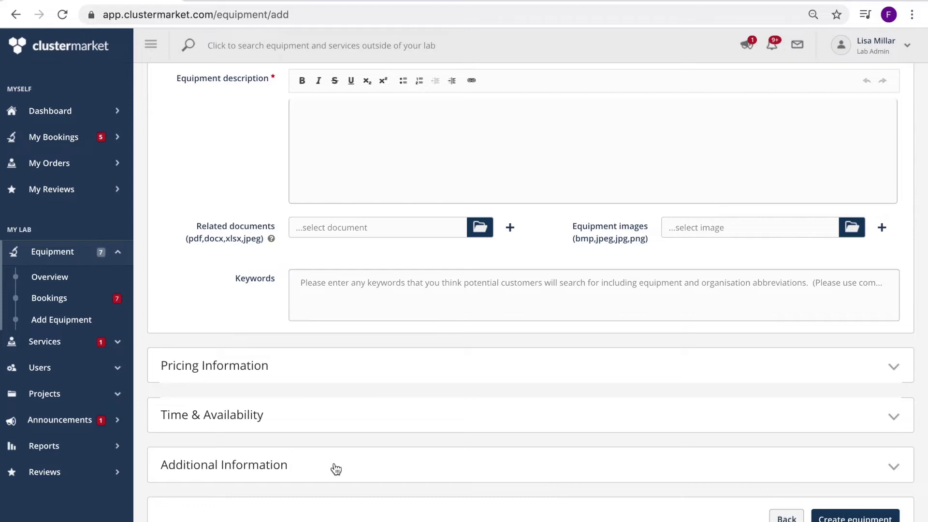
Set the new equipment's hourly prices to 1 for Industry, 1 for Academia and 0 for Internal, and show the group pricing fields.
{"action": "left_click", "coordinate": [426, 369]}
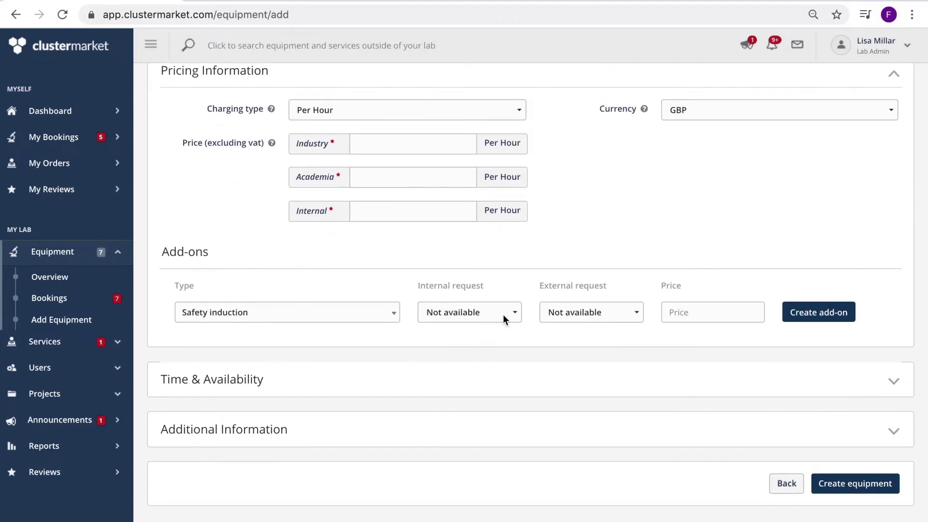
{"action": "scroll", "coordinate": [561, 236], "scroll_direction": "up", "scroll_amount": 2}
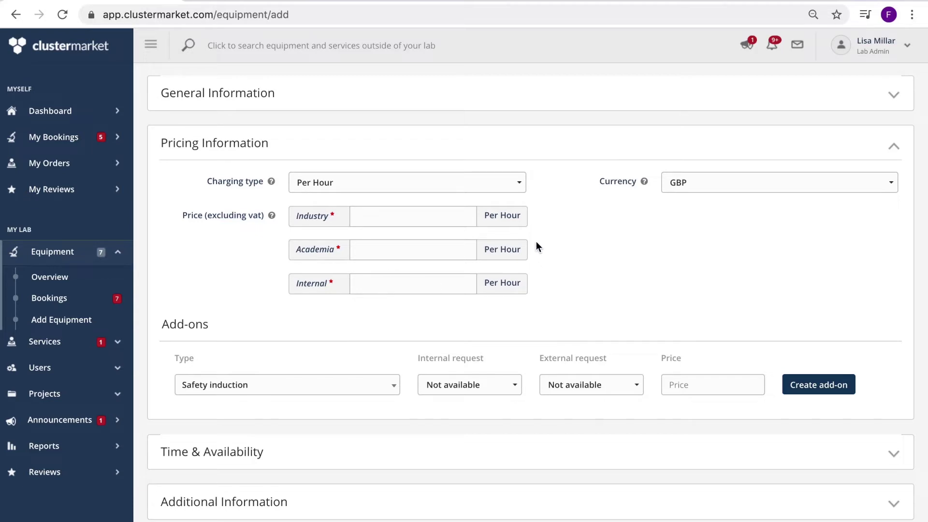
{"action": "left_click", "coordinate": [402, 218]}
{"action": "type", "text": "1"}
{"action": "left_click", "coordinate": [383, 251]}
{"action": "left_click", "coordinate": [382, 251]}
{"action": "type", "text": "1"}
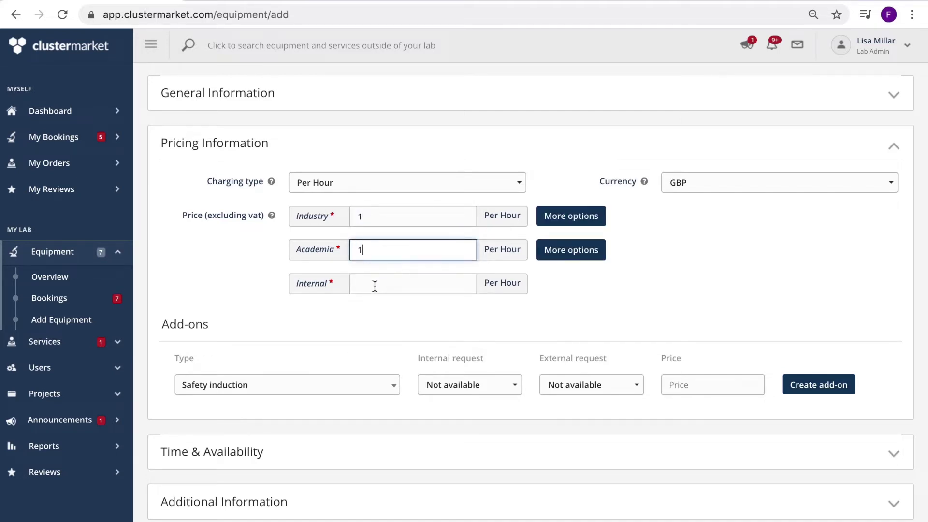
{"action": "left_click", "coordinate": [375, 286]}
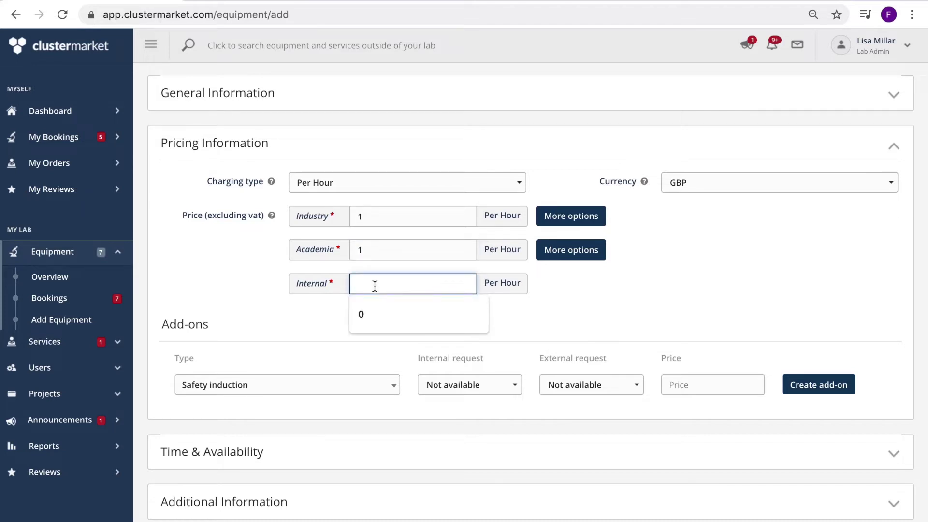
{"action": "type", "text": "0"}
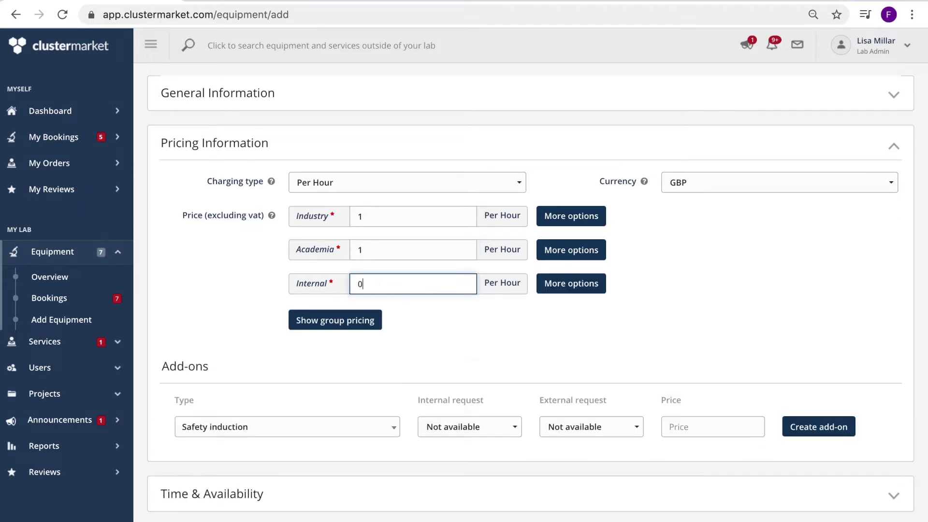
{"action": "left_click", "coordinate": [327, 321]}
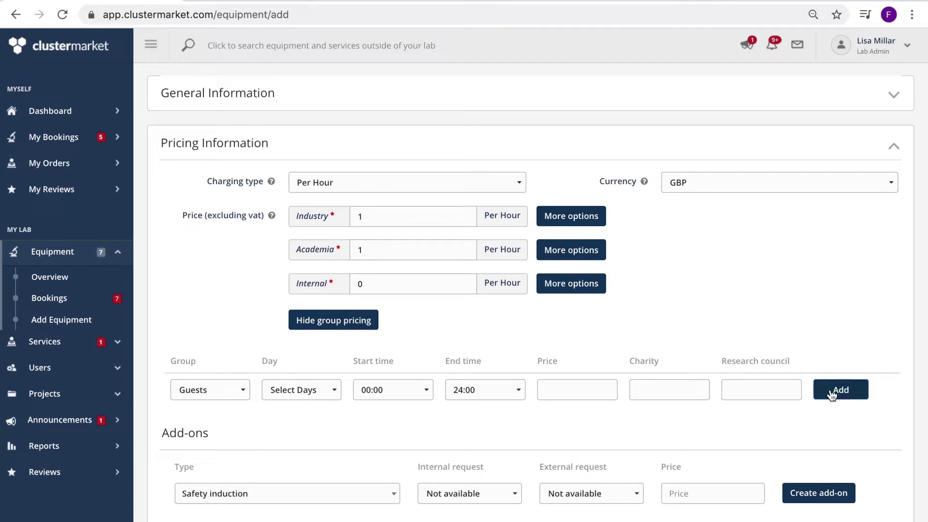
Restrict the new equipment's availability to lab members and guests only, and show the additional information fields.
{"action": "left_click", "coordinate": [862, 390]}
{"action": "scroll", "coordinate": [883, 403], "scroll_direction": "down", "scroll_amount": 3}
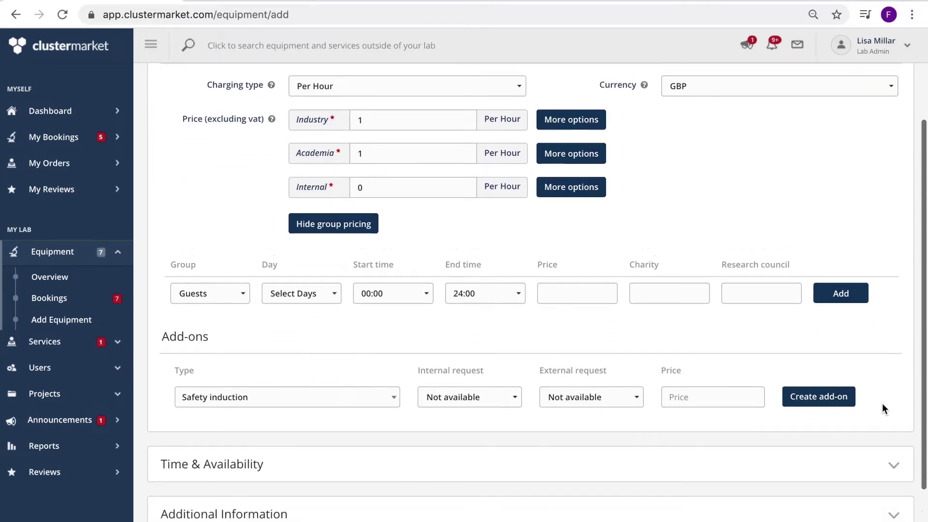
{"action": "left_click", "coordinate": [869, 435]}
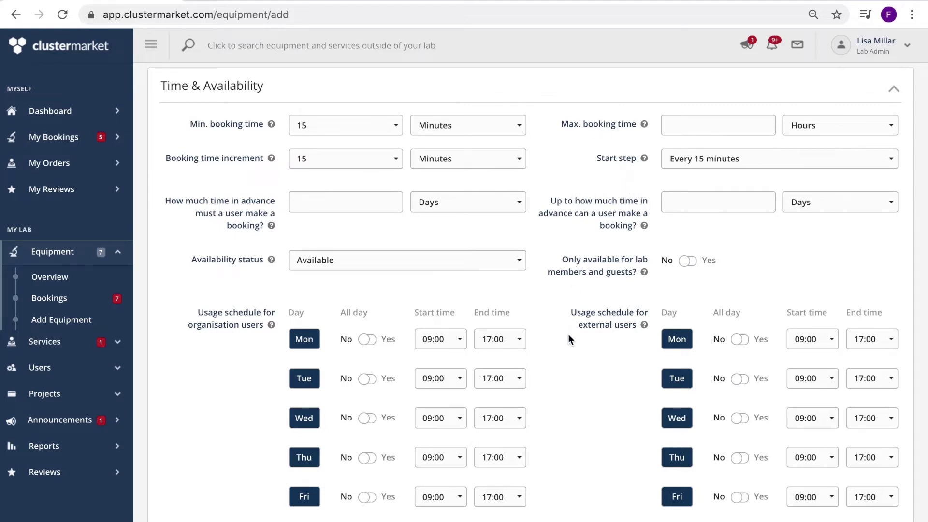
{"action": "scroll", "coordinate": [565, 348], "scroll_direction": "down", "scroll_amount": 2}
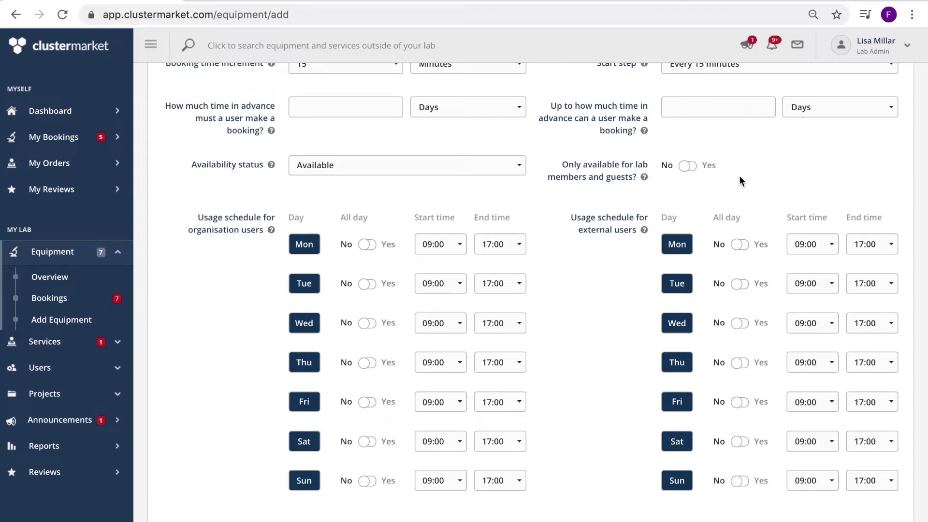
{"action": "left_click", "coordinate": [688, 167]}
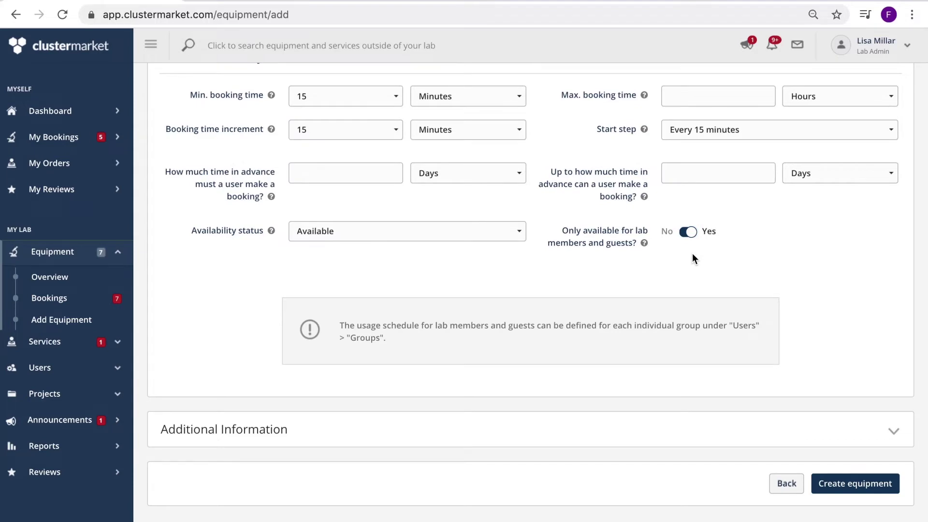
{"action": "left_click", "coordinate": [307, 436]}
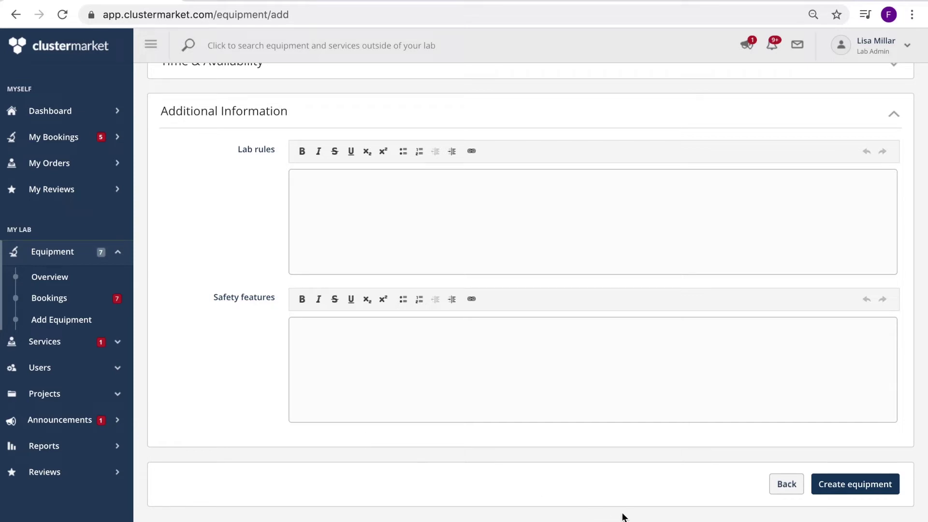
Return to the lab's equipment overview and check which actions are offered for the Triple Quadrupole GC-MS/MS.
{"action": "left_click", "coordinate": [43, 280]}
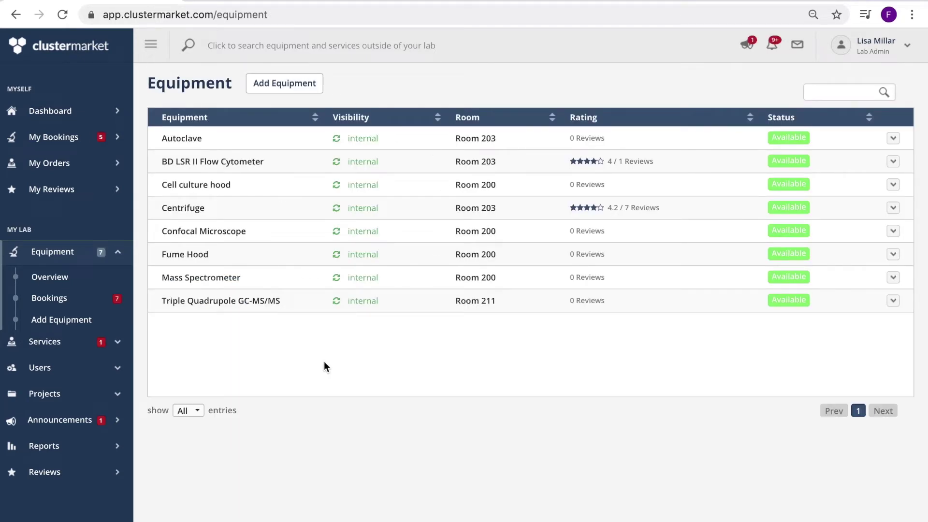
{"action": "left_click", "coordinate": [893, 300]}
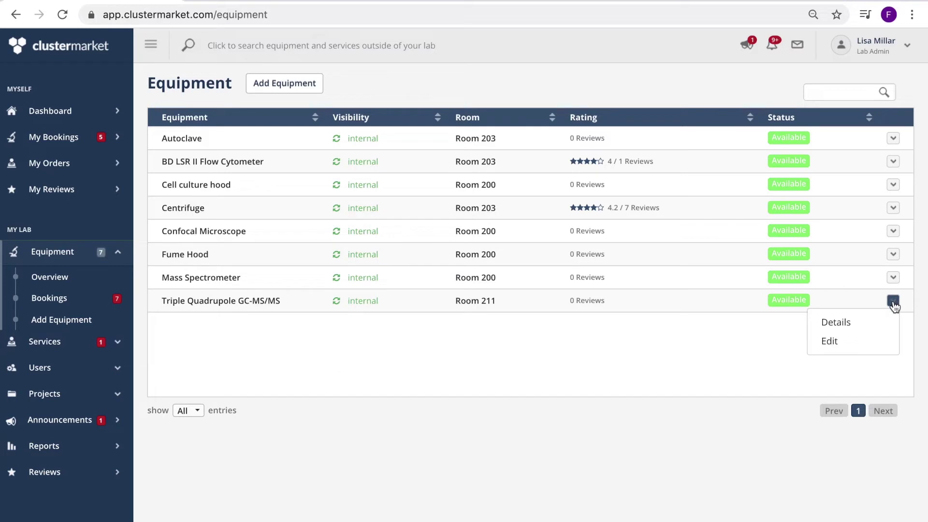
{"action": "left_click", "coordinate": [483, 334]}
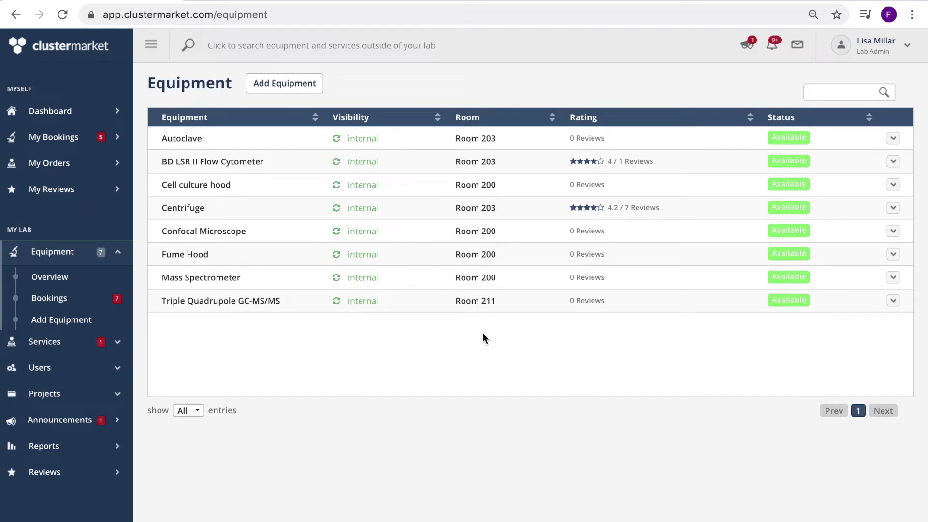
Open the overview of the lab's services.
{"action": "left_click", "coordinate": [118, 255]}
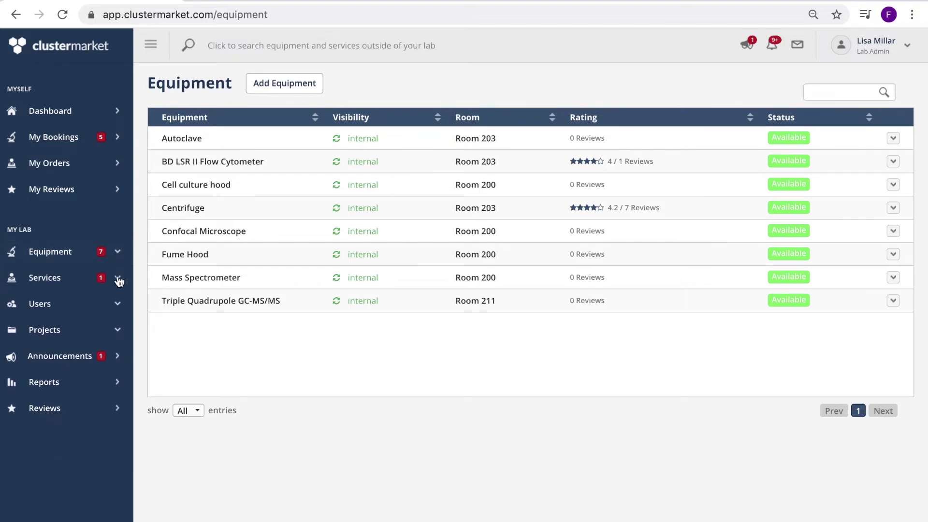
{"action": "left_click", "coordinate": [118, 281]}
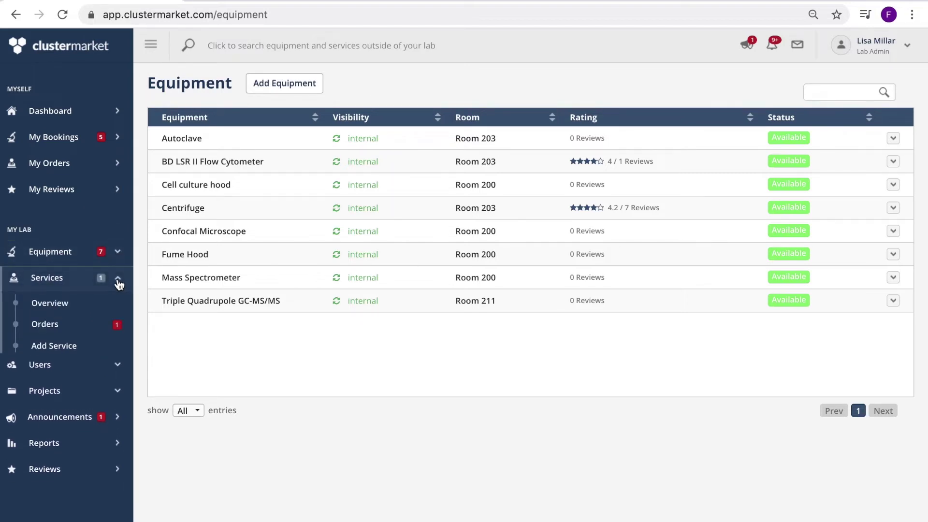
{"action": "left_click", "coordinate": [49, 304]}
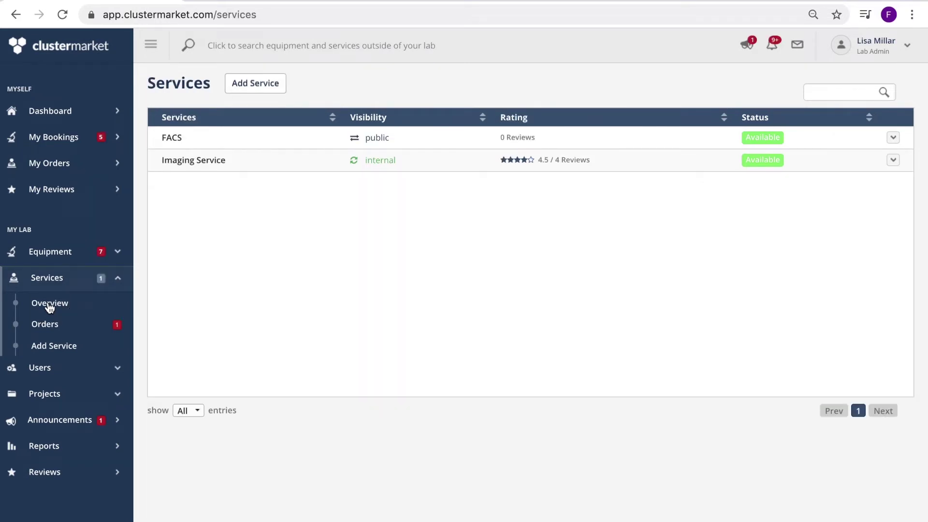
Start adding a new service and look through its general information and its price and availability fields.
{"action": "left_click", "coordinate": [253, 87]}
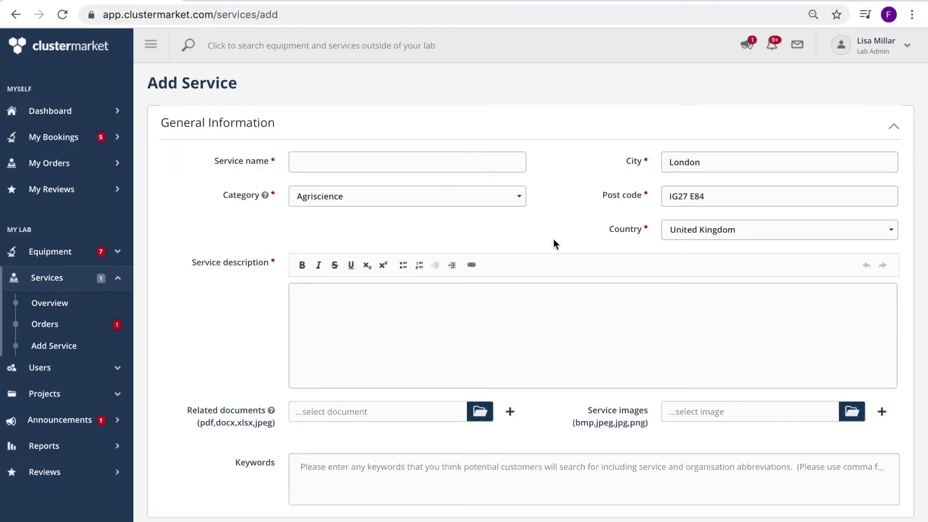
{"action": "scroll", "coordinate": [553, 239], "scroll_direction": "down", "scroll_amount": 2}
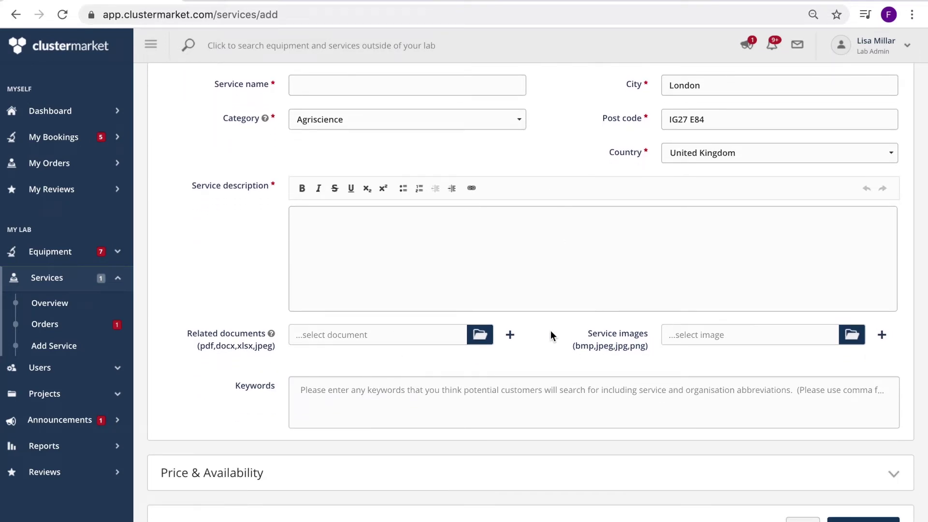
{"action": "left_click", "coordinate": [509, 474]}
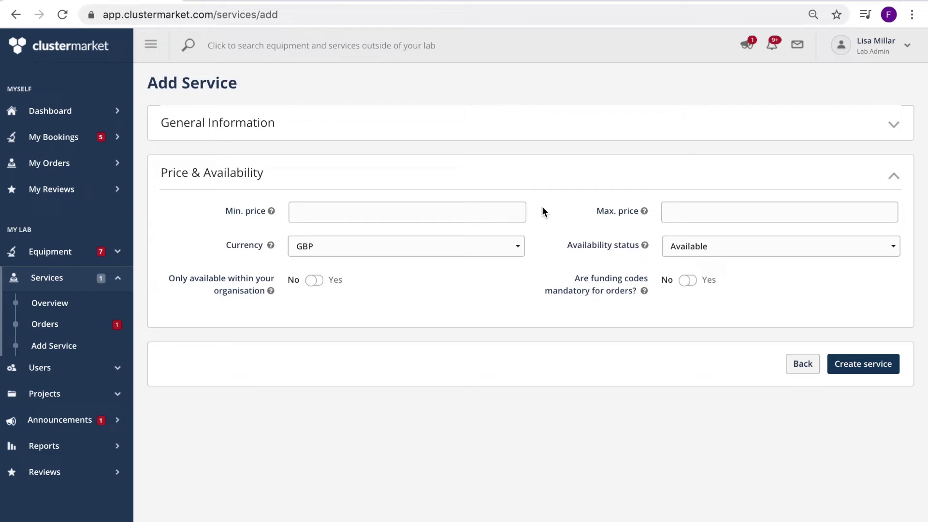
Open the overview of the lab's users.
{"action": "left_click", "coordinate": [120, 279]}
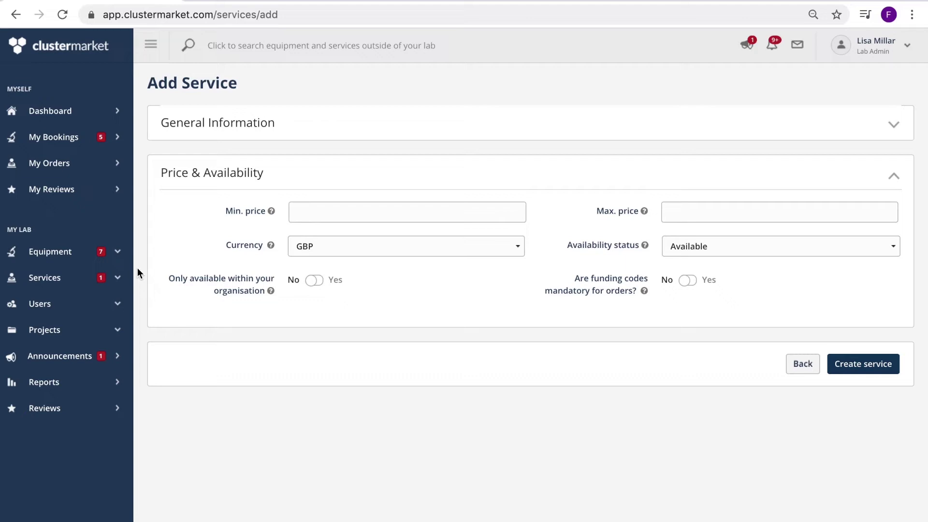
{"action": "left_click", "coordinate": [119, 307]}
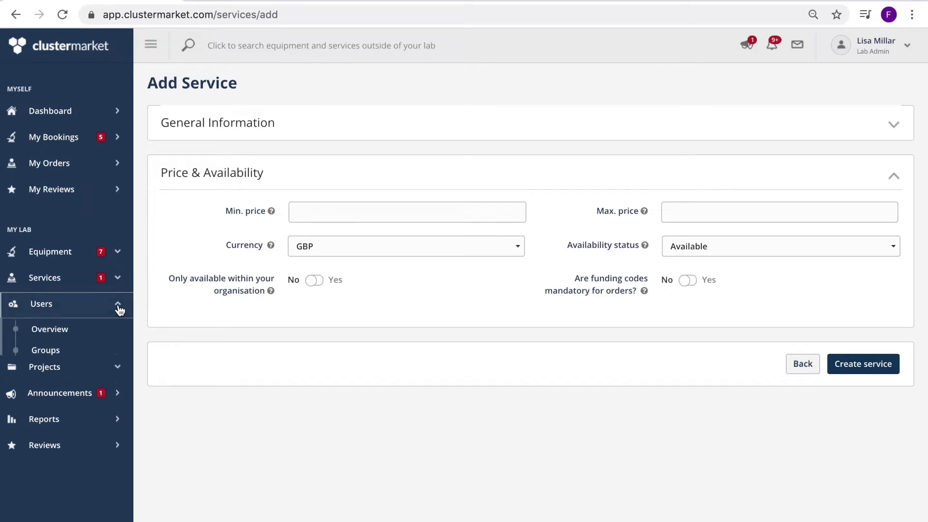
{"action": "left_click", "coordinate": [50, 331]}
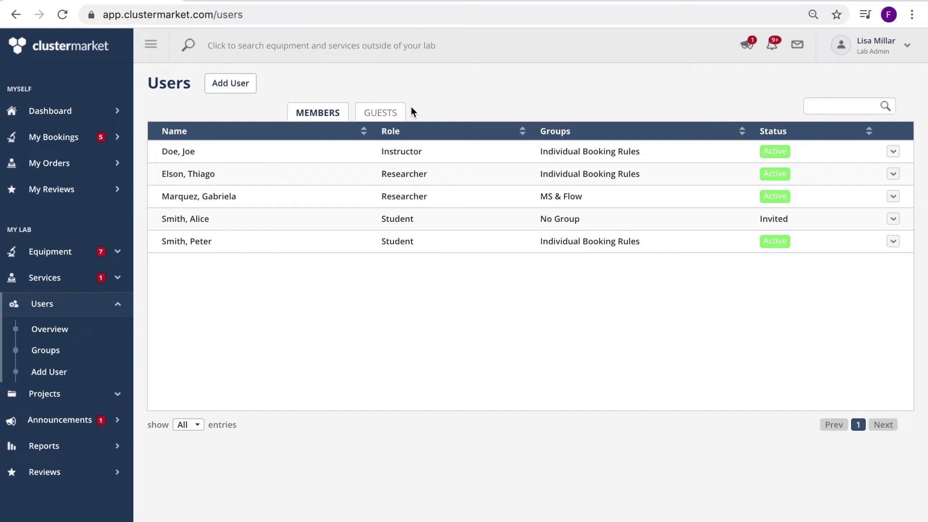
Start adding a user with the Student role and examine the table of permissions for each role.
{"action": "left_click", "coordinate": [230, 85]}
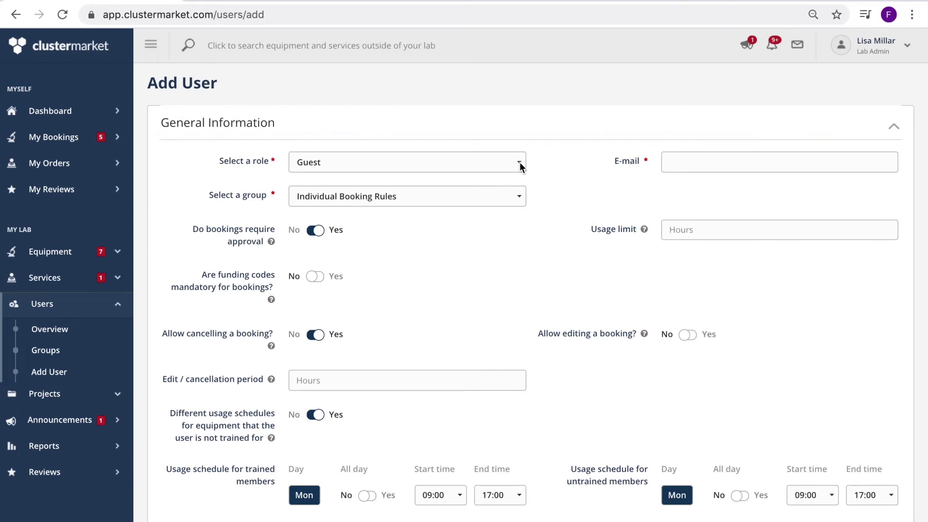
{"action": "left_click", "coordinate": [520, 165]}
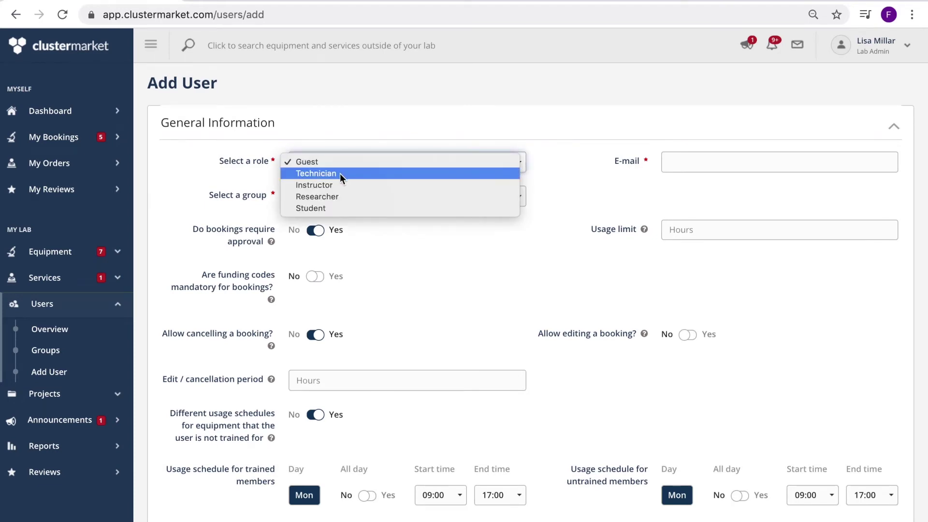
{"action": "left_click", "coordinate": [309, 208]}
{"action": "scroll", "coordinate": [529, 211], "scroll_direction": "down", "scroll_amount": 2}
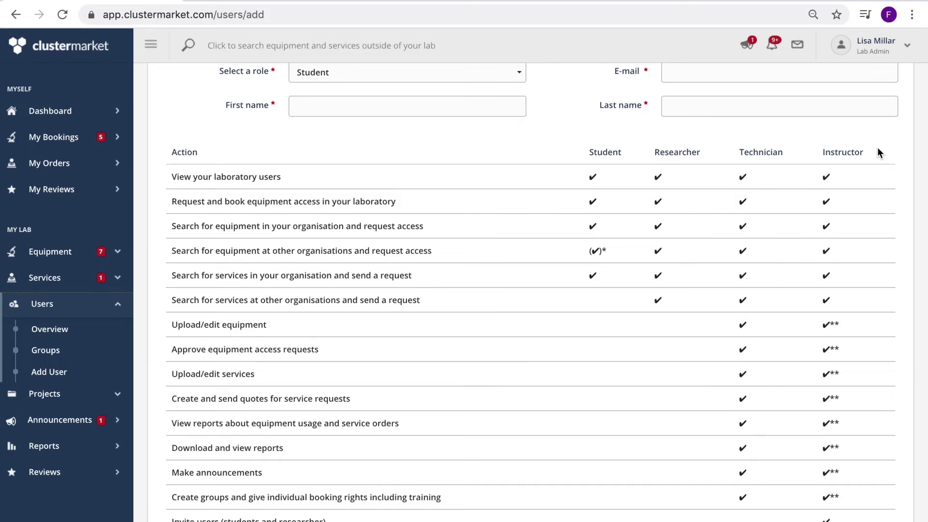
{"action": "scroll", "coordinate": [877, 147], "scroll_direction": "up", "scroll_amount": 1}
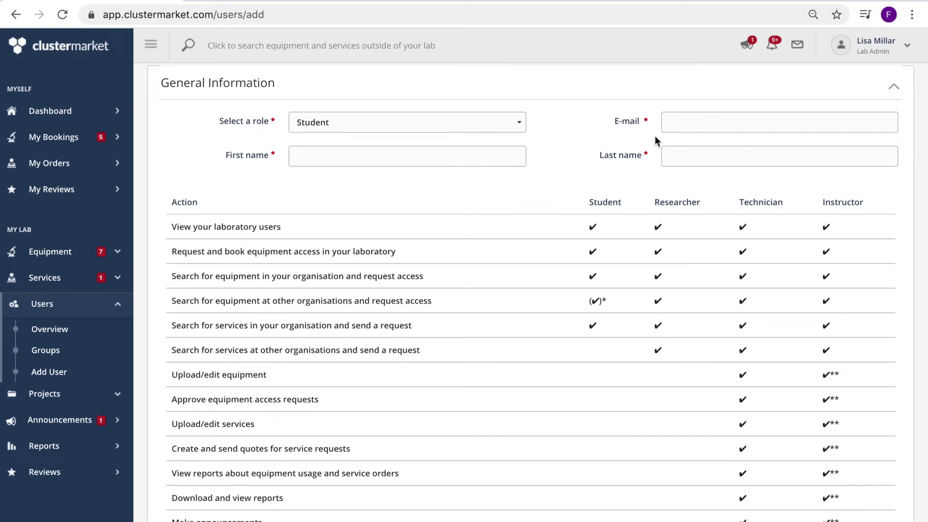
{"action": "scroll", "coordinate": [565, 205], "scroll_direction": "down", "scroll_amount": 3}
{"action": "scroll", "coordinate": [567, 207], "scroll_direction": "down", "scroll_amount": 1}
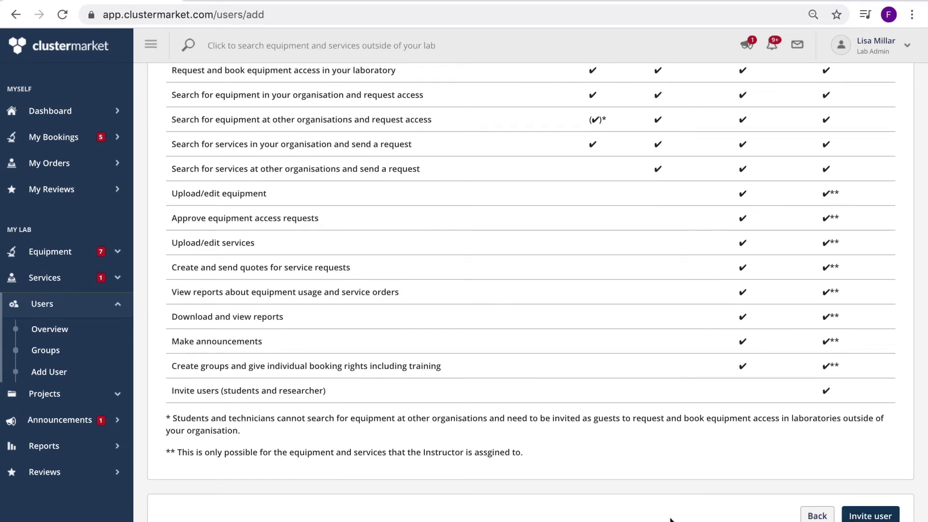
Start adding a new user group from the groups list and allow both cancelling and editing of bookings.
{"action": "left_click", "coordinate": [57, 333]}
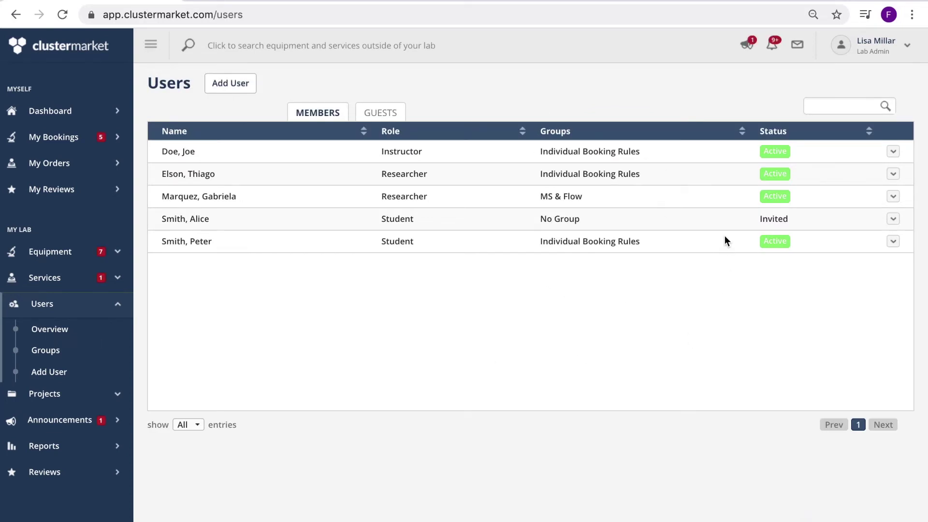
{"action": "left_click", "coordinate": [39, 354]}
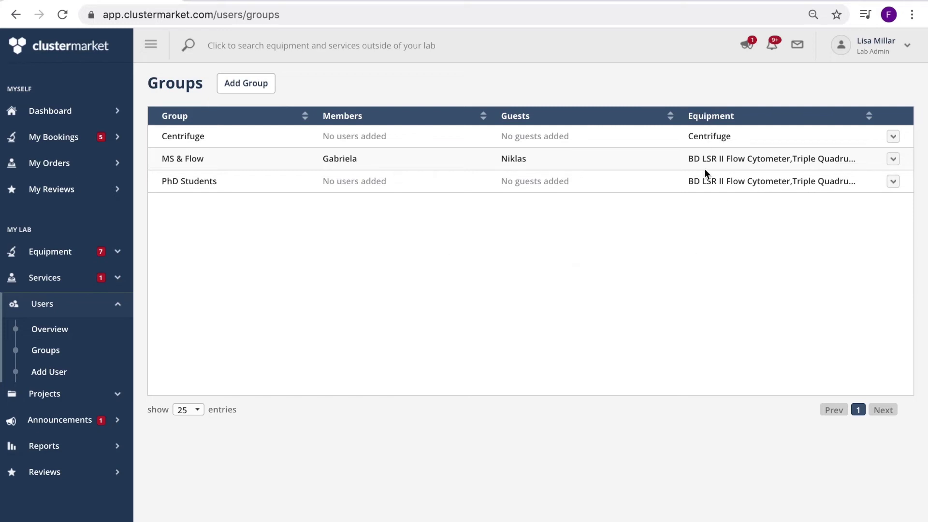
{"action": "left_click", "coordinate": [240, 88]}
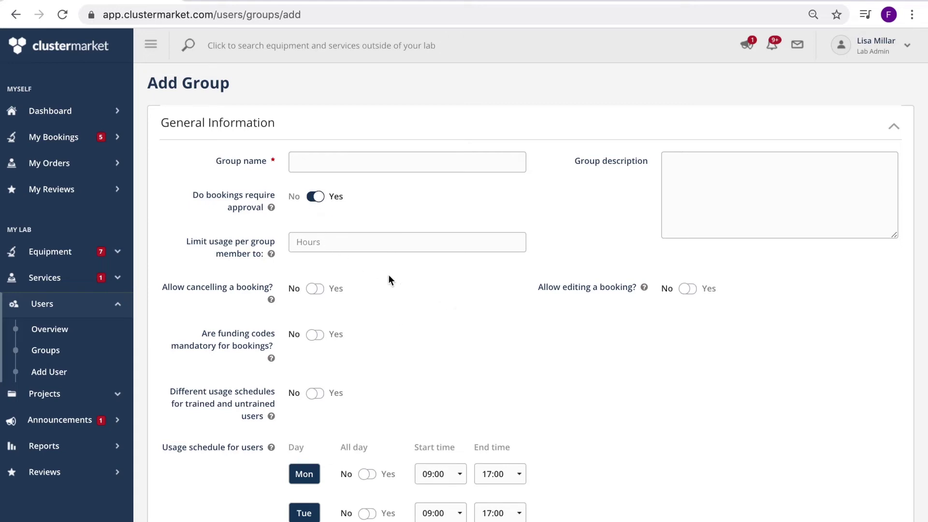
{"action": "left_click", "coordinate": [315, 290]}
{"action": "left_click", "coordinate": [687, 289]}
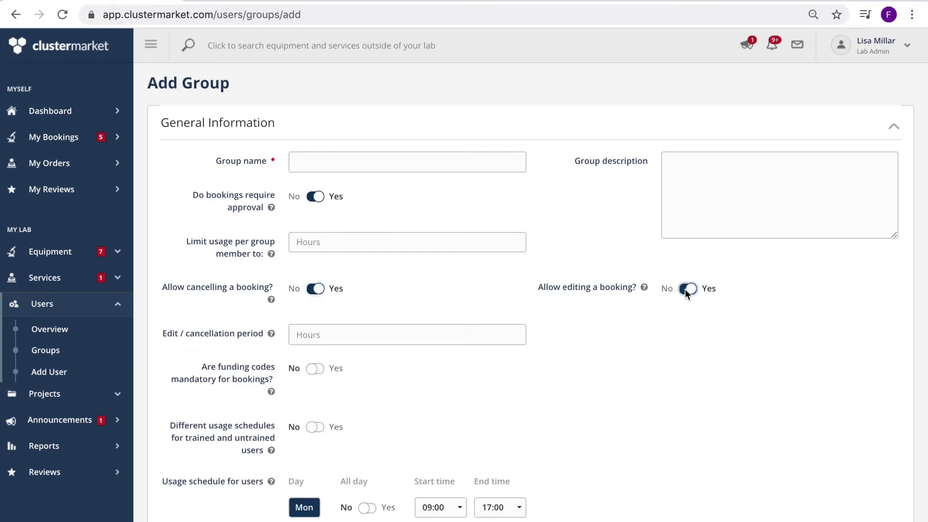
Enable different usage schedules for trained and untrained users in the new group.
{"action": "scroll", "coordinate": [554, 356], "scroll_direction": "down", "scroll_amount": 1}
{"action": "scroll", "coordinate": [554, 358], "scroll_direction": "down", "scroll_amount": 2}
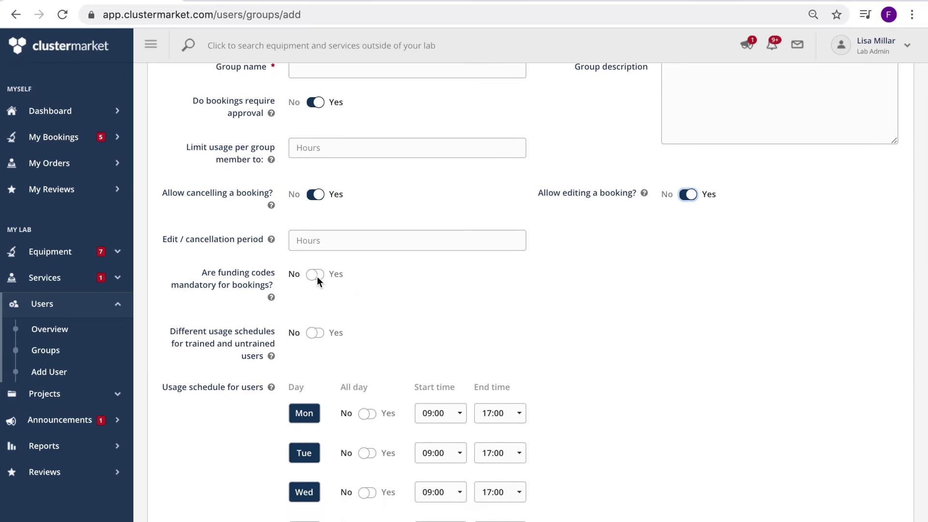
{"action": "scroll", "coordinate": [321, 352], "scroll_direction": "down", "scroll_amount": 3}
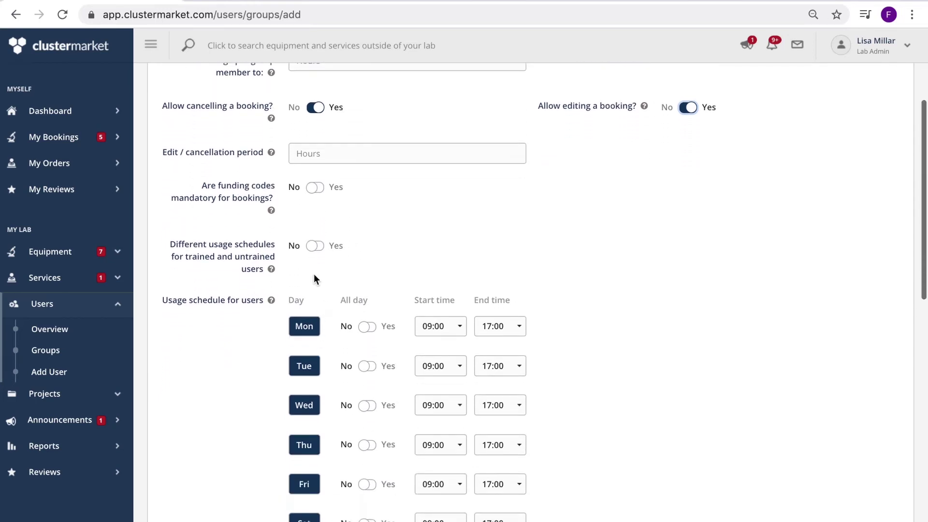
{"action": "left_click", "coordinate": [314, 245]}
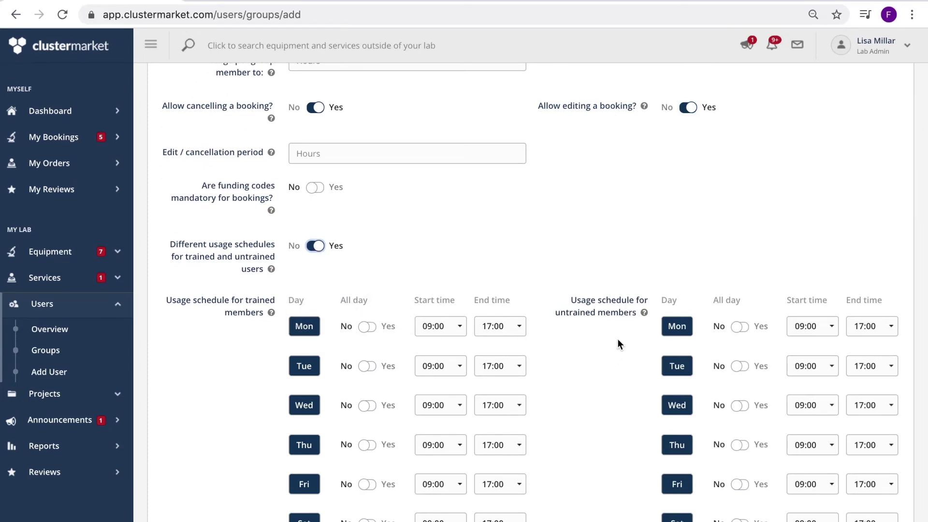
Assign the Autoclave and the first available member to the new group.
{"action": "scroll", "coordinate": [618, 339], "scroll_direction": "down", "scroll_amount": 9}
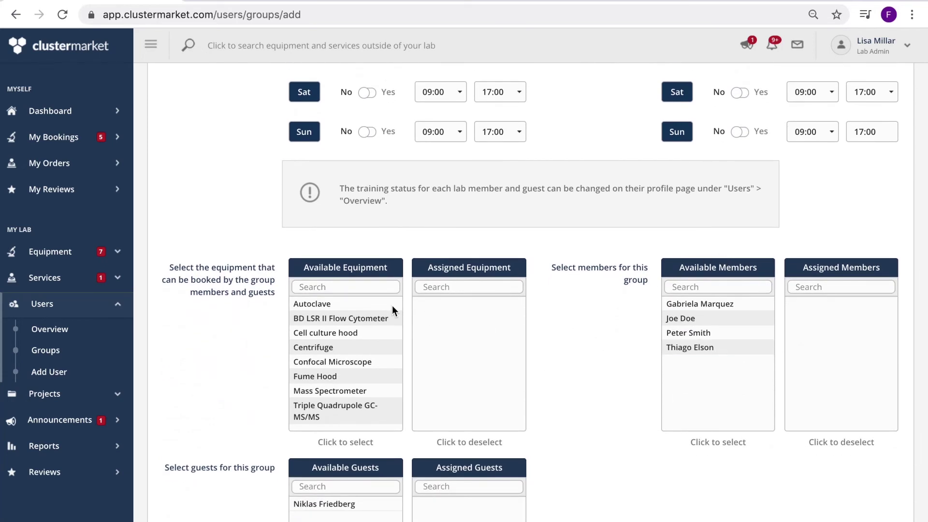
{"action": "left_click", "coordinate": [343, 304]}
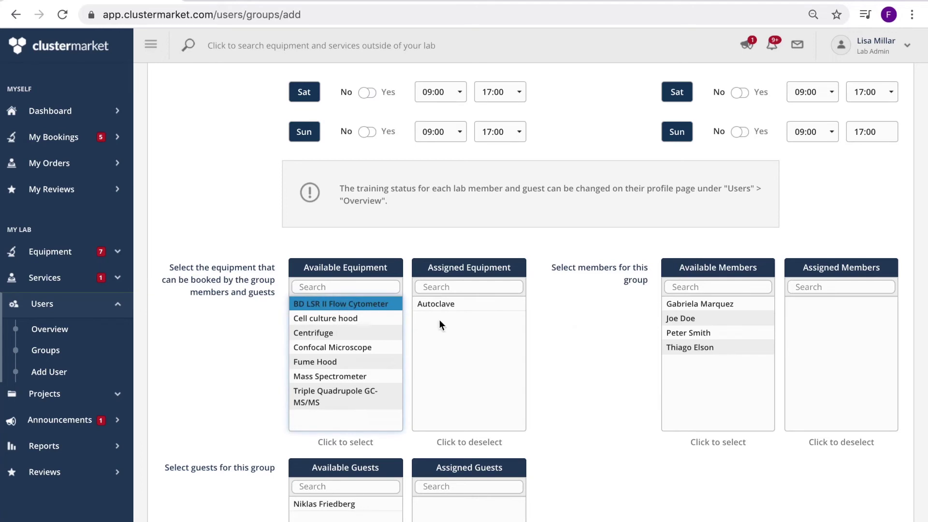
{"action": "left_click", "coordinate": [686, 305]}
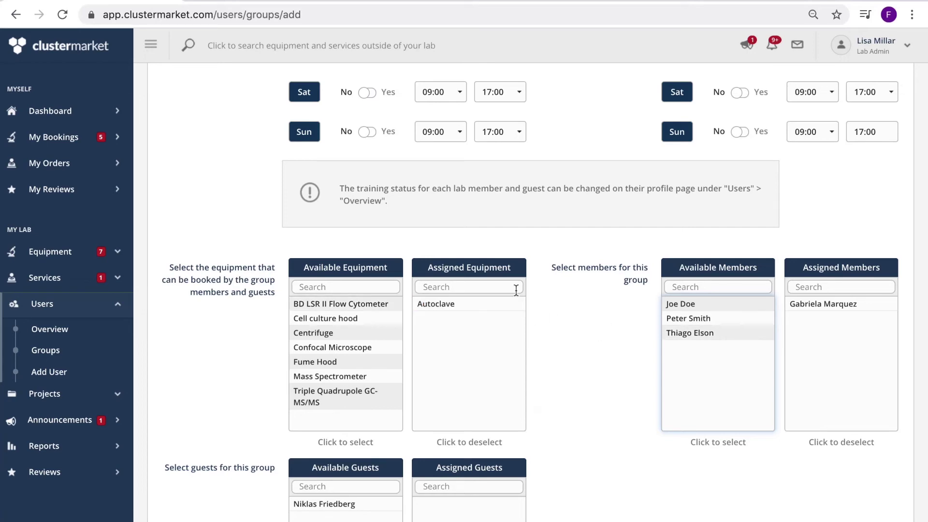
{"action": "scroll", "coordinate": [549, 297], "scroll_direction": "up", "scroll_amount": 6}
{"action": "scroll", "coordinate": [550, 297], "scroll_direction": "up", "scroll_amount": 6}
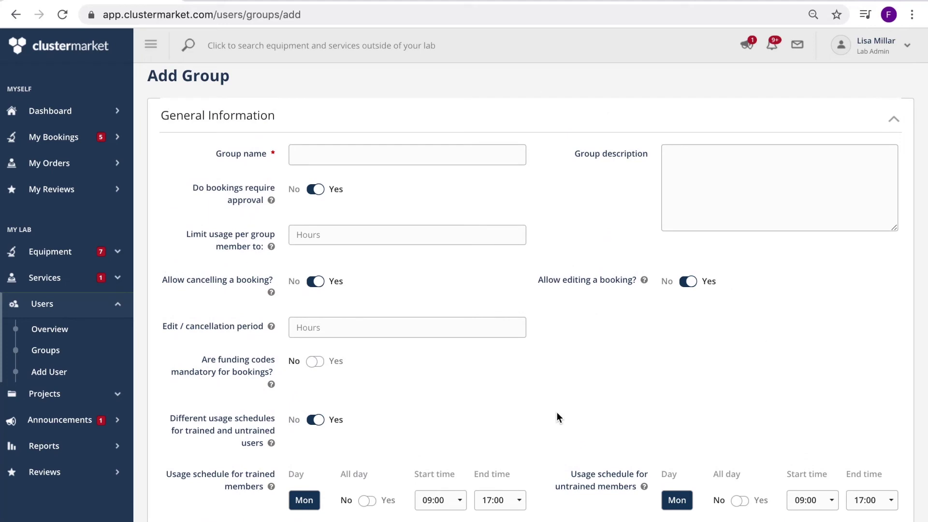
Open the projects overview, start adding a project and examine the fields of the blank project form.
{"action": "left_click", "coordinate": [119, 305]}
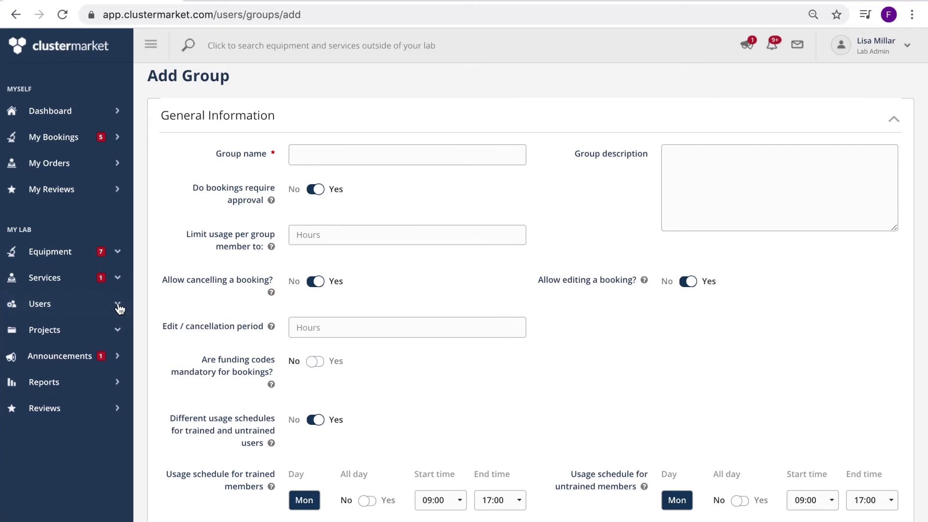
{"action": "left_click", "coordinate": [117, 333]}
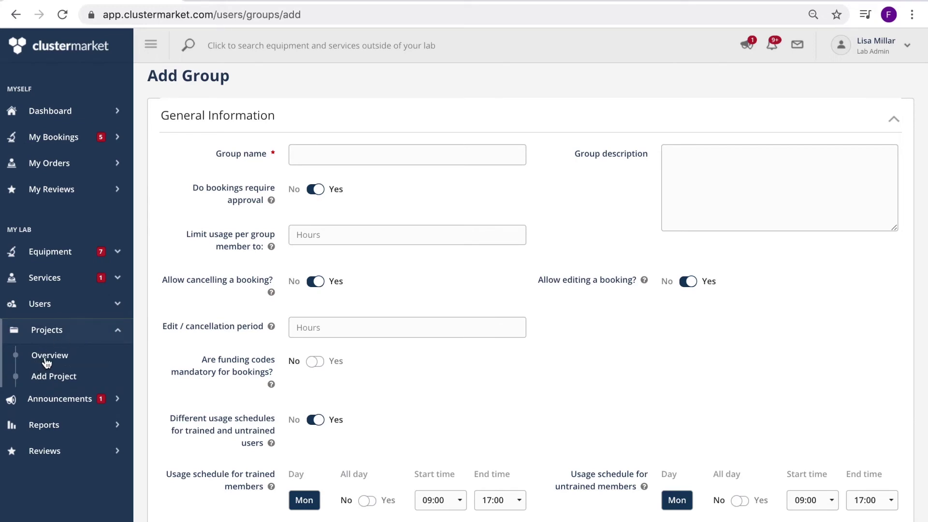
{"action": "left_click", "coordinate": [47, 362]}
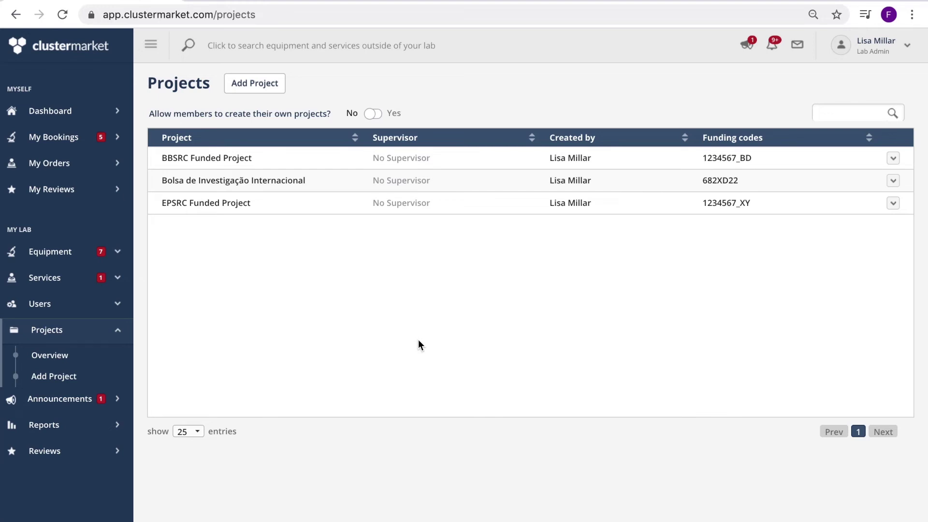
{"action": "left_click", "coordinate": [251, 86]}
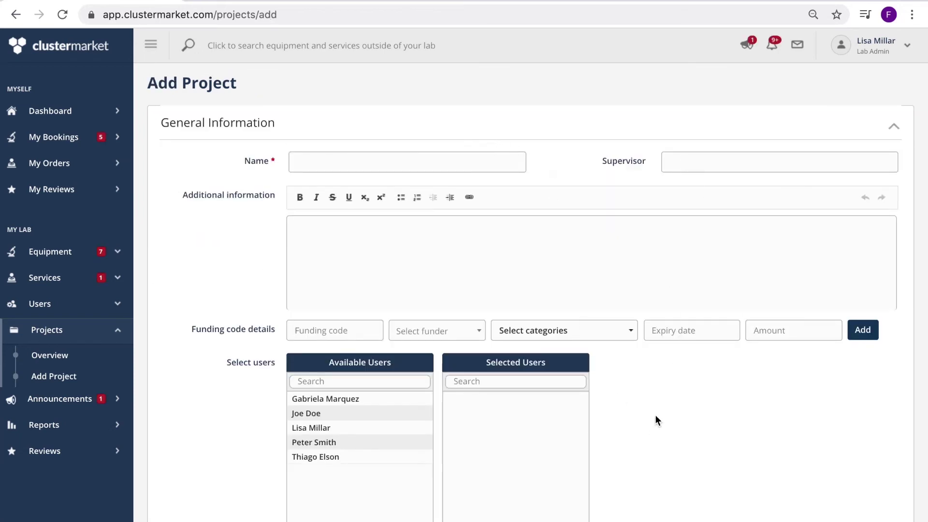
{"action": "scroll", "coordinate": [646, 438], "scroll_direction": "down", "scroll_amount": 2}
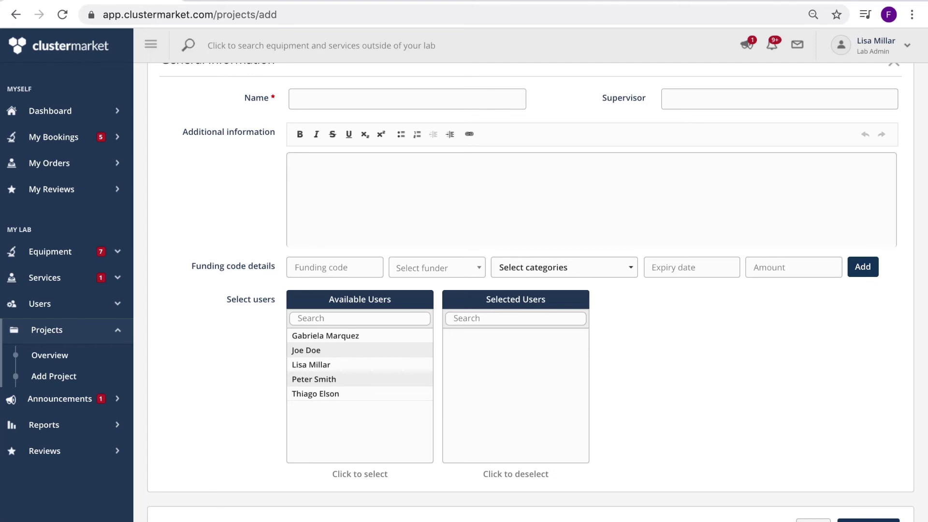
Return to the projects overview and view the actions available for the BBSRC Funded Project.
{"action": "left_click", "coordinate": [43, 360]}
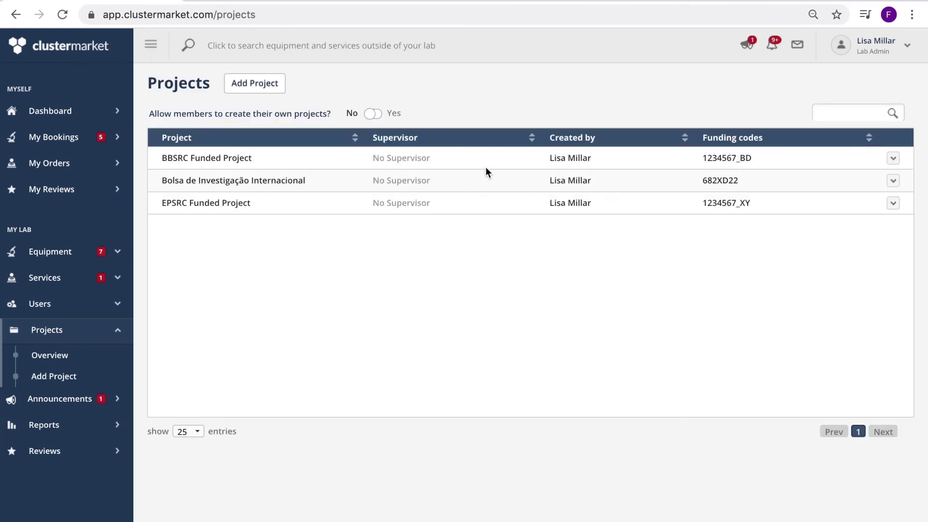
{"action": "left_click", "coordinate": [894, 162]}
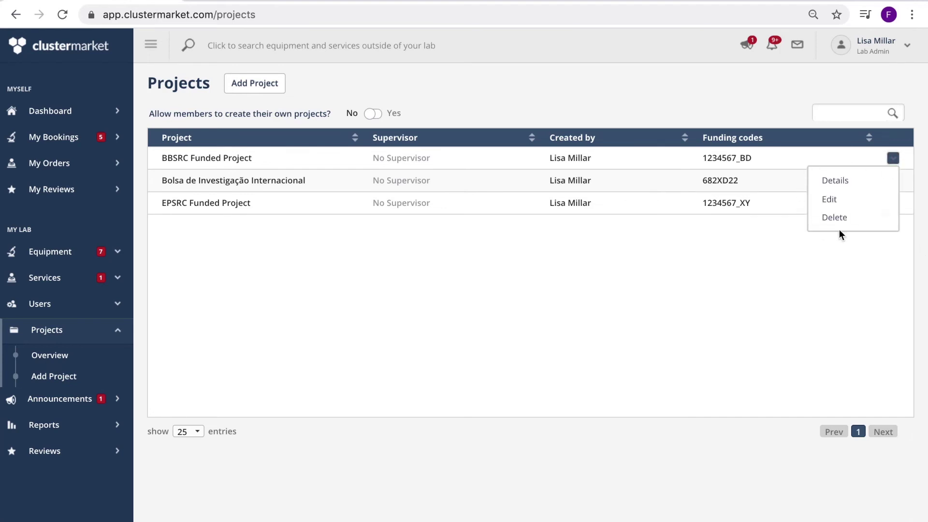
{"action": "left_click", "coordinate": [709, 290]}
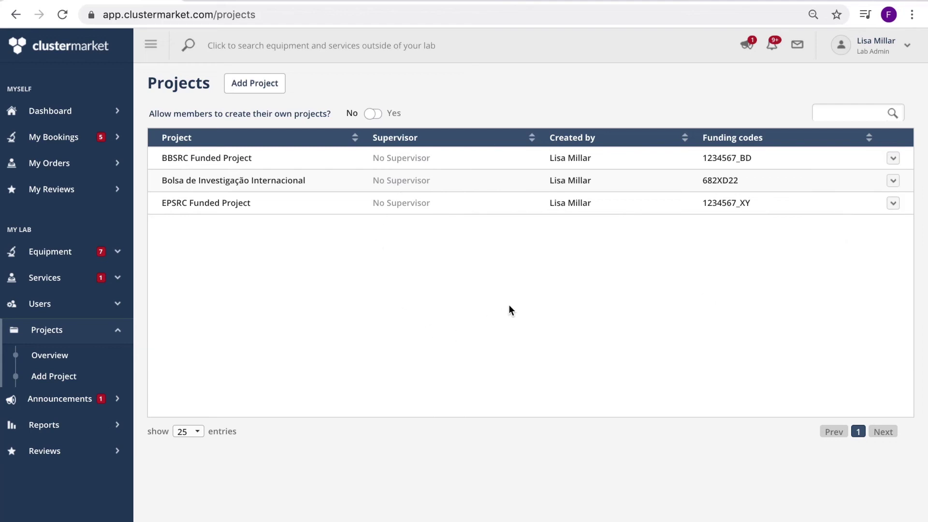
Start a new announcement from the announcements list and examine the General Announcement form down to its message field.
{"action": "left_click", "coordinate": [117, 332]}
{"action": "left_click", "coordinate": [117, 356]}
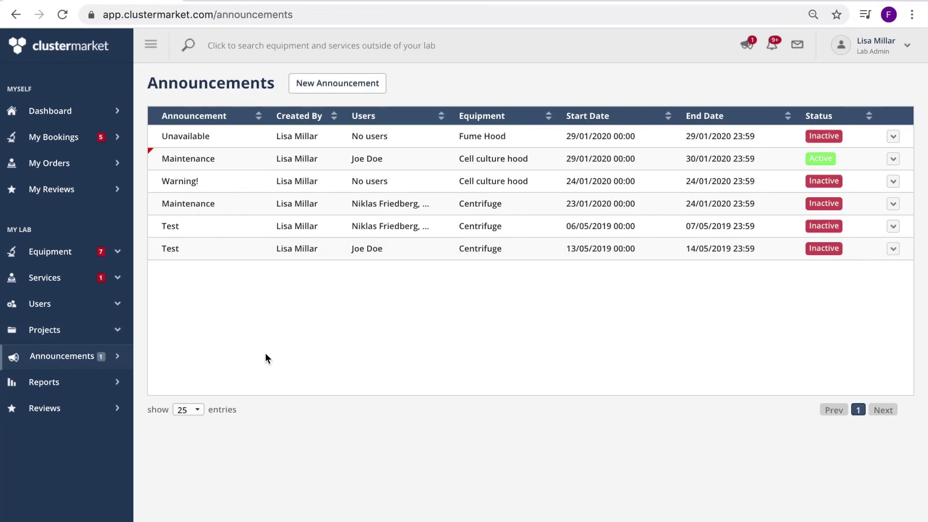
{"action": "left_click", "coordinate": [328, 85]}
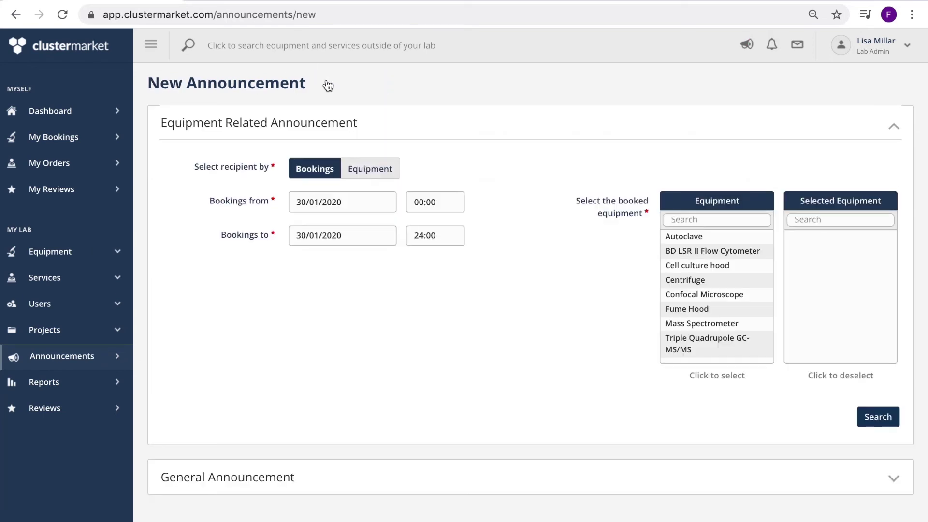
{"action": "left_click", "coordinate": [338, 126]}
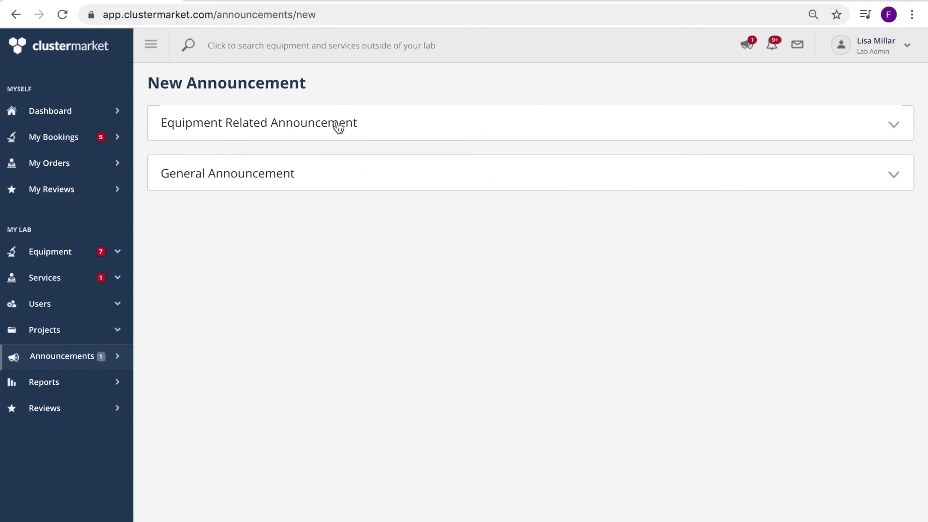
{"action": "left_click", "coordinate": [265, 178]}
{"action": "scroll", "coordinate": [660, 245], "scroll_direction": "down", "scroll_amount": 2}
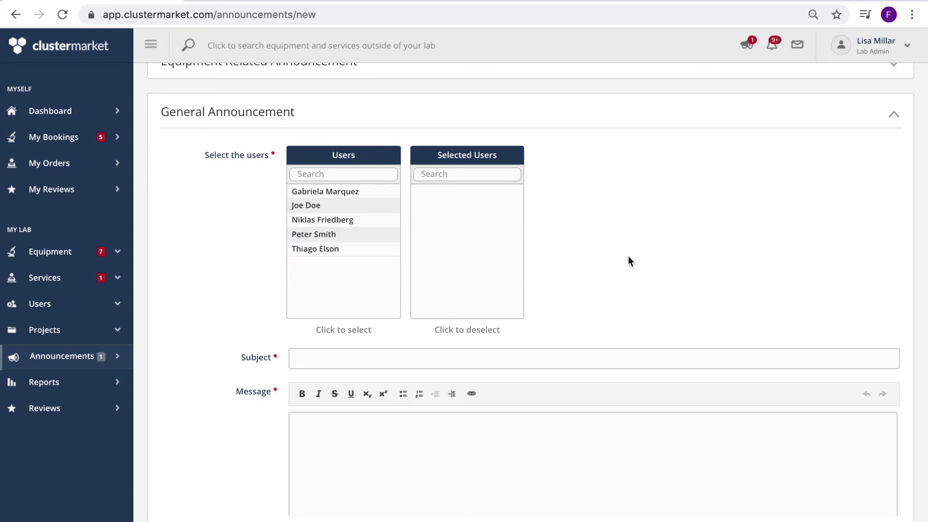
{"action": "scroll", "coordinate": [627, 256], "scroll_direction": "down", "scroll_amount": 1}
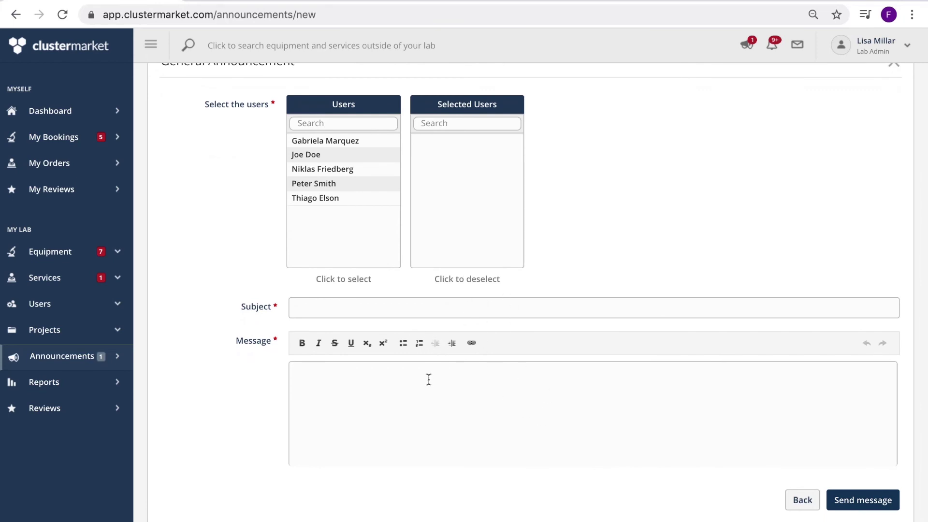
View the incoming announcements notifications, then close them and return to the start of the new announcement form.
{"action": "left_click", "coordinate": [747, 45]}
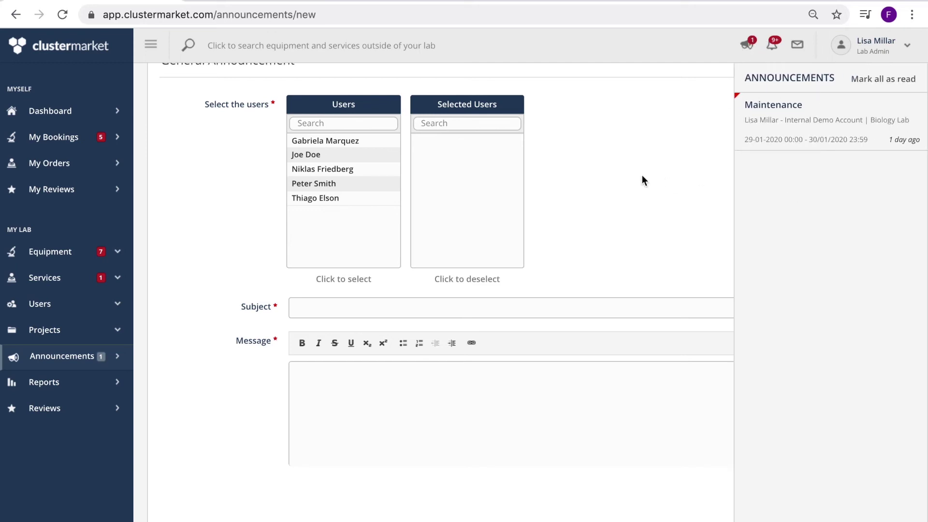
{"action": "left_click", "coordinate": [609, 180]}
{"action": "scroll", "coordinate": [608, 179], "scroll_direction": "up", "scroll_amount": 3}
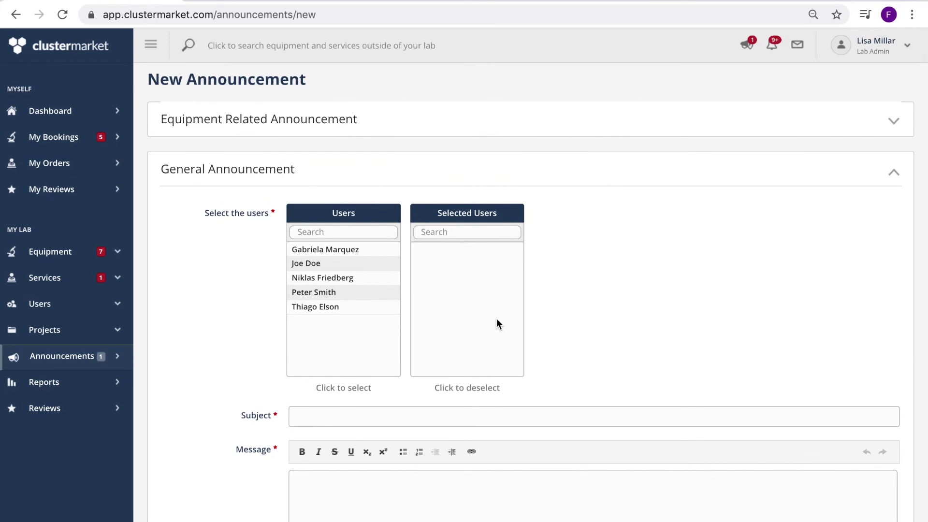
In the equipment related announcement, choose recipients by equipment, select the Autoclave and search for the users with access.
{"action": "left_click", "coordinate": [439, 125]}
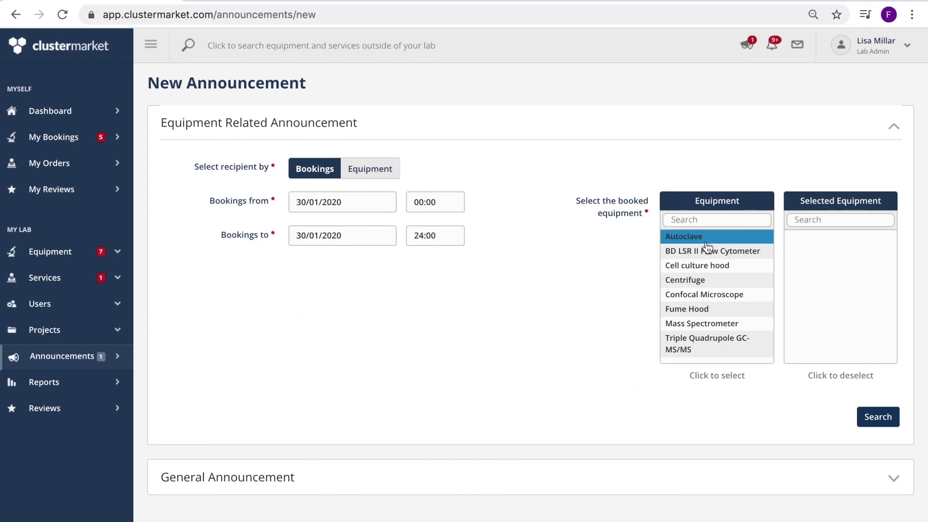
{"action": "left_click", "coordinate": [373, 178]}
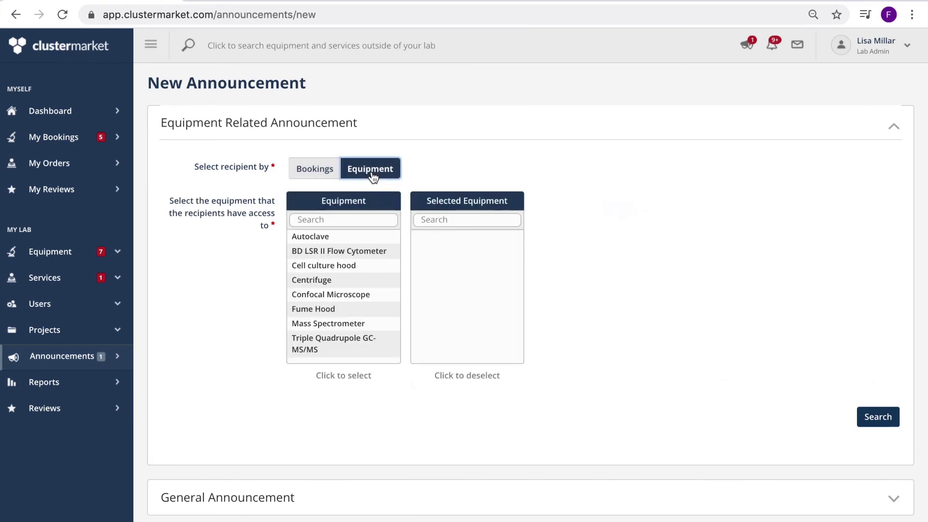
{"action": "left_click", "coordinate": [321, 240]}
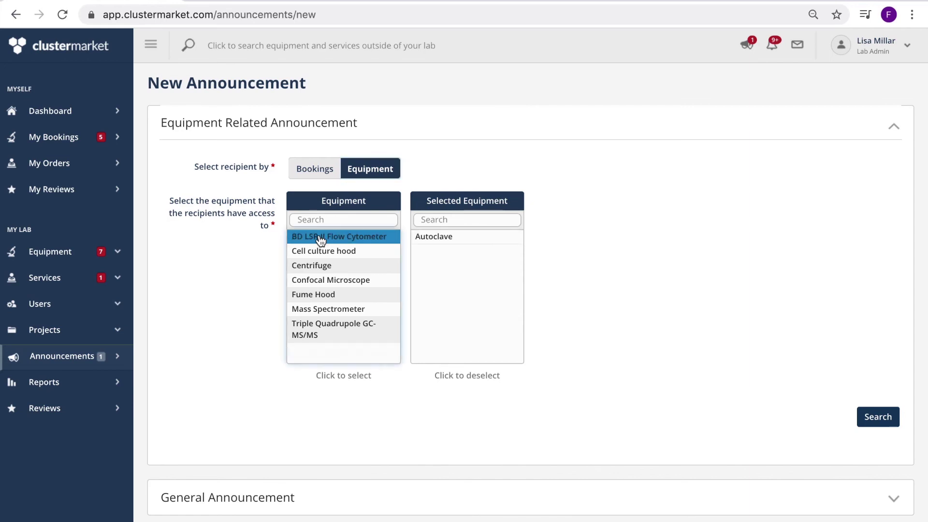
{"action": "left_click", "coordinate": [879, 421]}
{"action": "scroll", "coordinate": [878, 416], "scroll_direction": "down", "scroll_amount": 7}
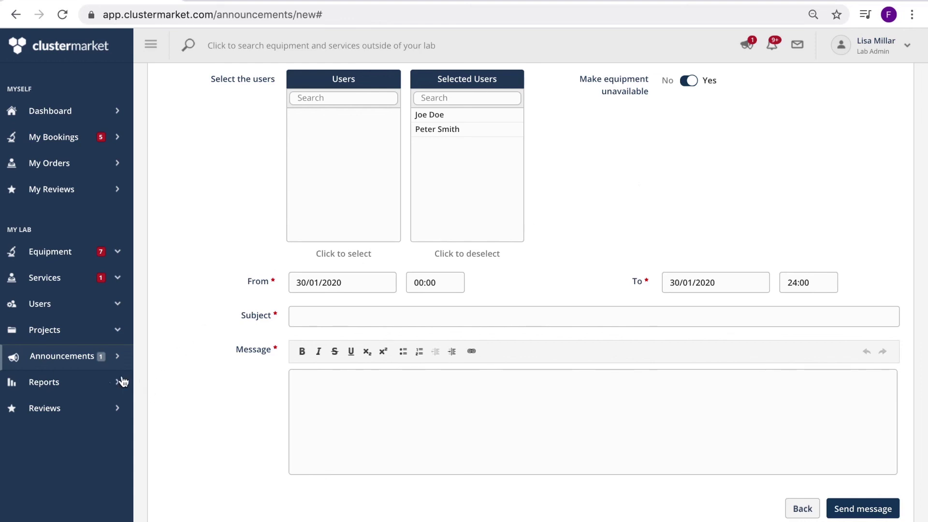
Open the reports and examine the time period and equipment filters of the Equipment (CSV) report without changing them.
{"action": "left_click", "coordinate": [74, 388]}
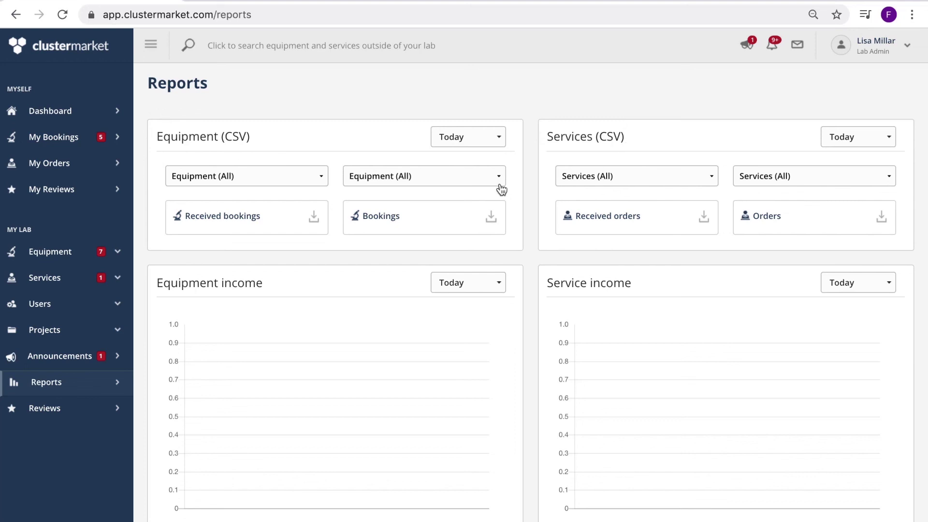
{"action": "left_click", "coordinate": [500, 140]}
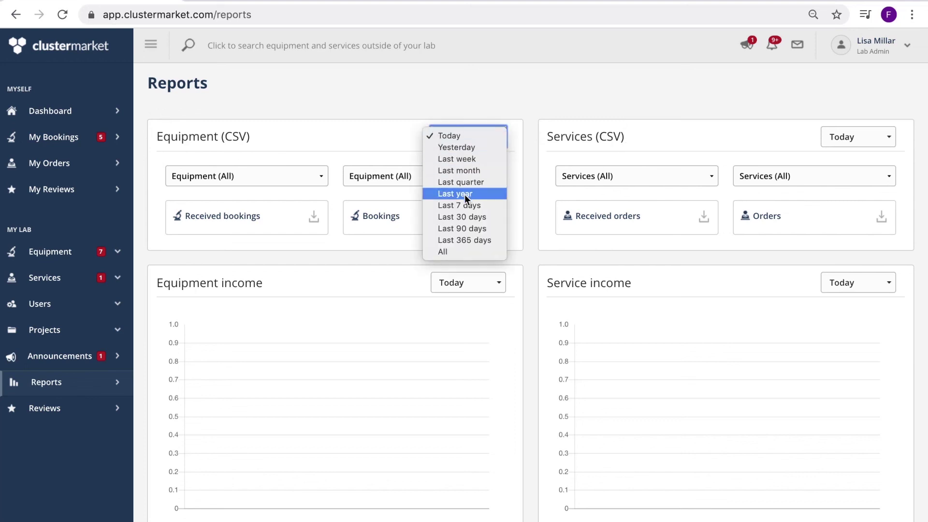
{"action": "left_click", "coordinate": [340, 137]}
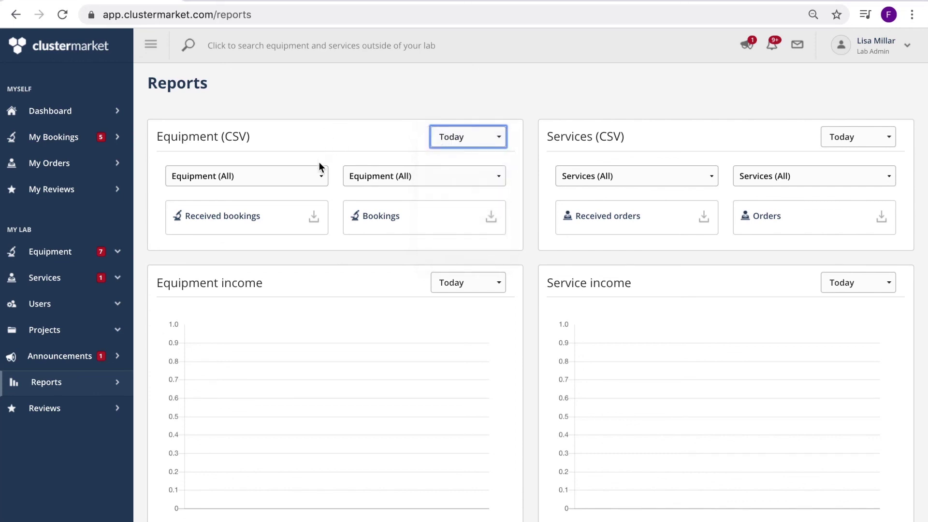
{"action": "left_click", "coordinate": [321, 178]}
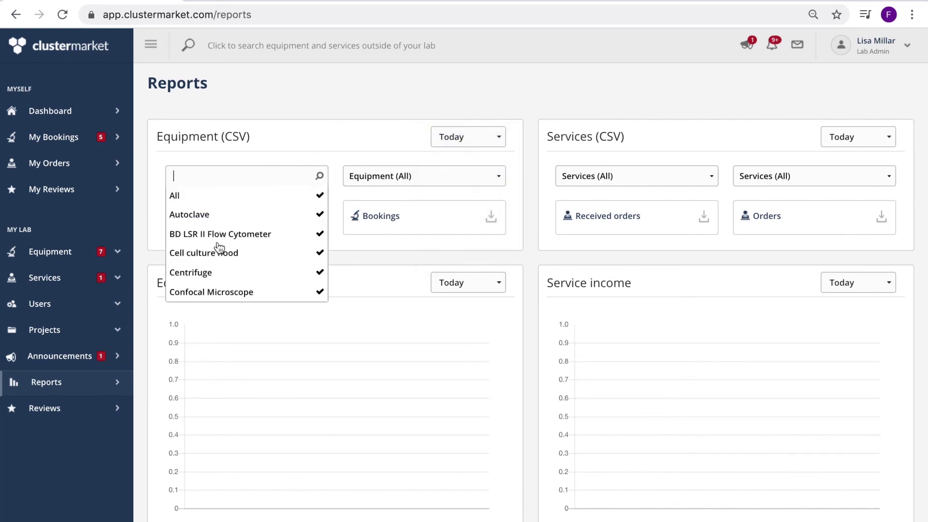
{"action": "left_click", "coordinate": [333, 177]}
{"action": "double_click", "coordinate": [239, 136]}
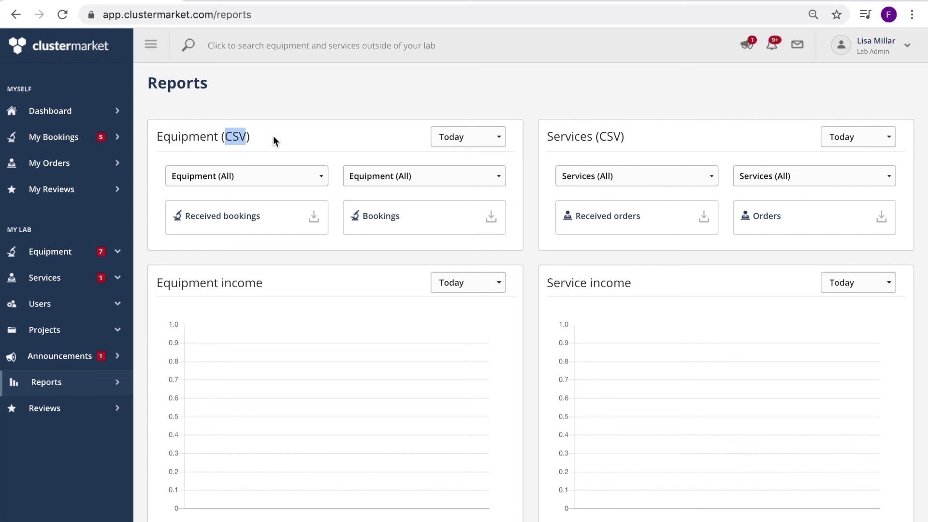
{"action": "left_click", "coordinate": [255, 138]}
{"action": "left_click_drag", "start_coordinate": [254, 137], "coordinate": [222, 136]}
{"action": "left_click", "coordinate": [263, 137]}
Return from the reports to the dashboard.
{"action": "left_click", "coordinate": [68, 114]}
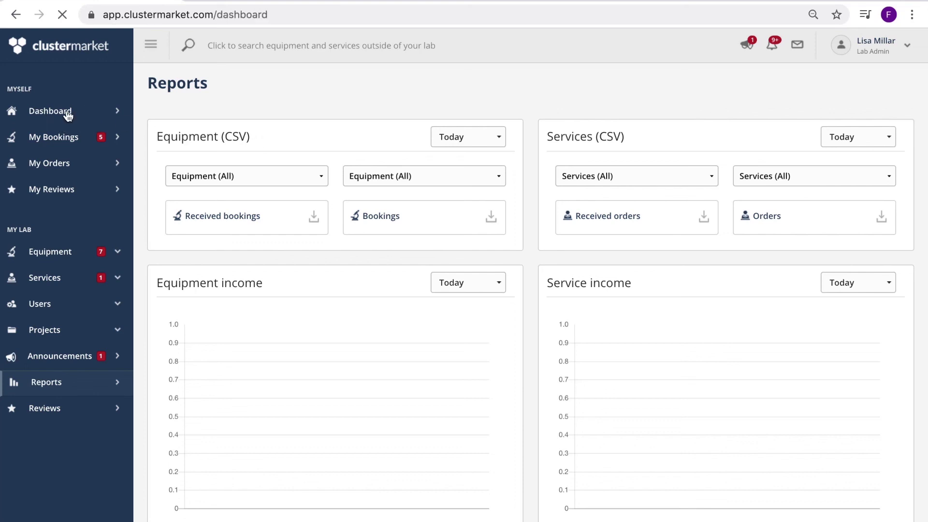